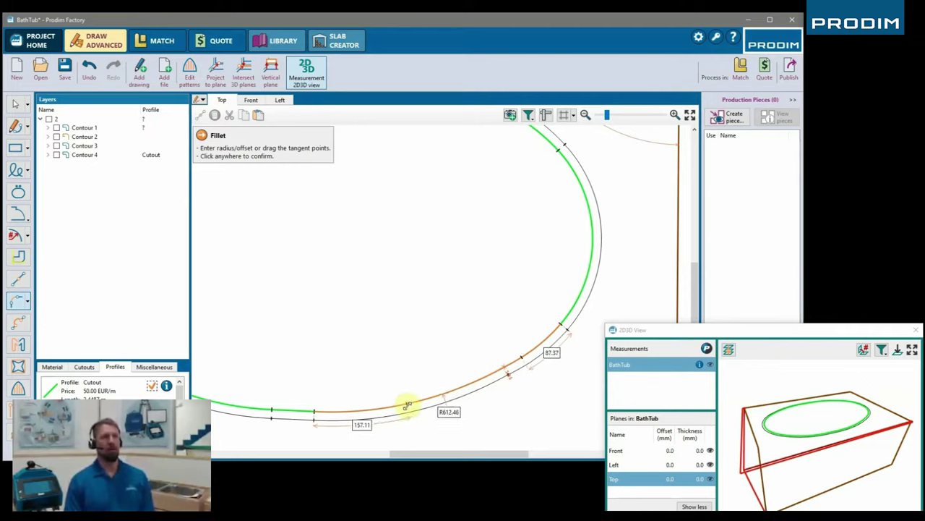
Adjust and confirm the fillet blending the segments at the lower-right curve of the bathtub's inner contour.
{"action": "scroll", "coordinate": [525, 378], "scroll_direction": "up", "scroll_amount": 3}
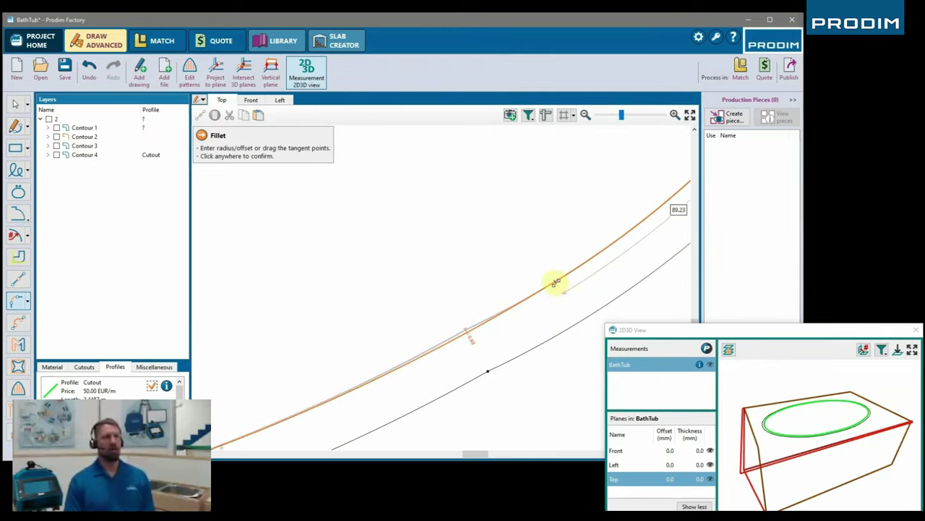
{"action": "scroll", "coordinate": [541, 312], "scroll_direction": "down", "scroll_amount": 2}
{"action": "left_click", "coordinate": [521, 289]}
{"action": "scroll", "coordinate": [521, 289], "scroll_direction": "down", "scroll_amount": 5}
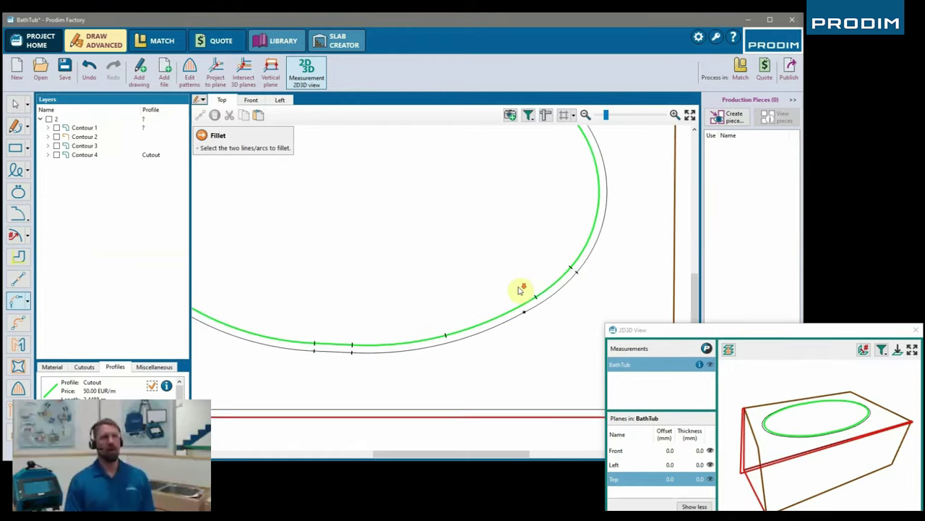
Stretch the lower-right corner of the Front drawing by setting the upper-right corner angle to 90°.
{"action": "left_click", "coordinate": [254, 101]}
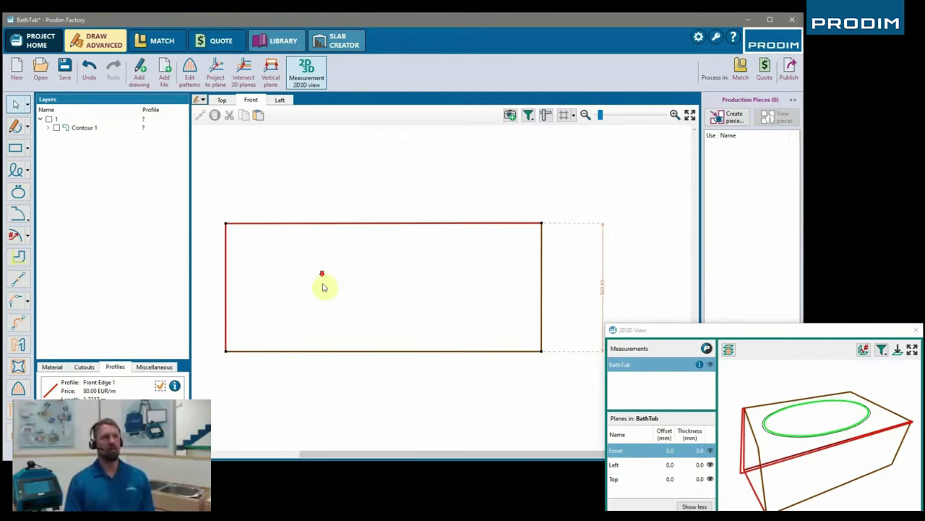
{"action": "left_click", "coordinate": [542, 351]}
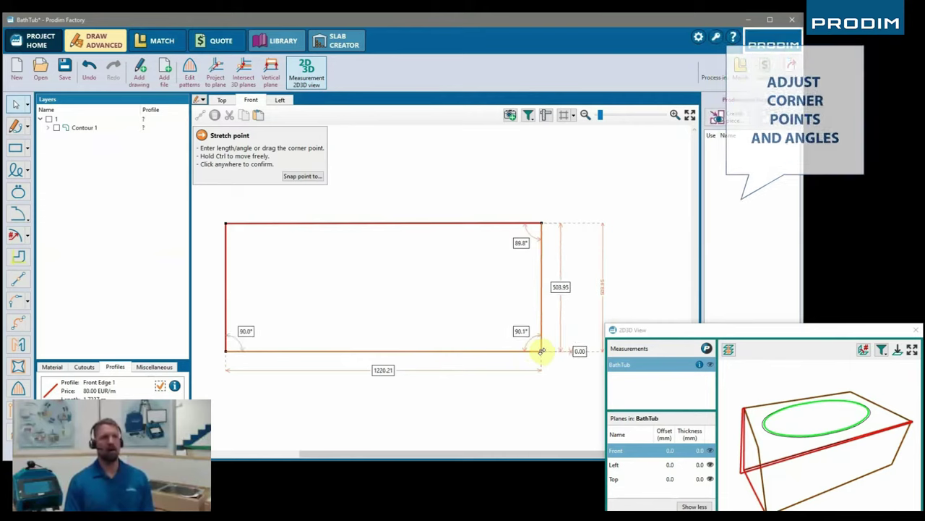
{"action": "type", "text": "90"}
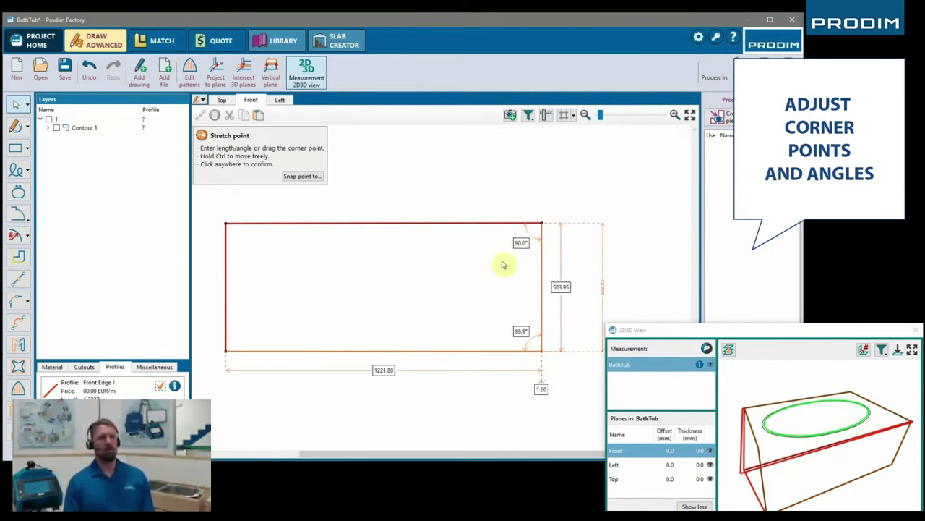
{"action": "key", "text": "Return"}
Check the angles at the two lower corners of the Front drawing.
{"action": "left_click", "coordinate": [225, 353]}
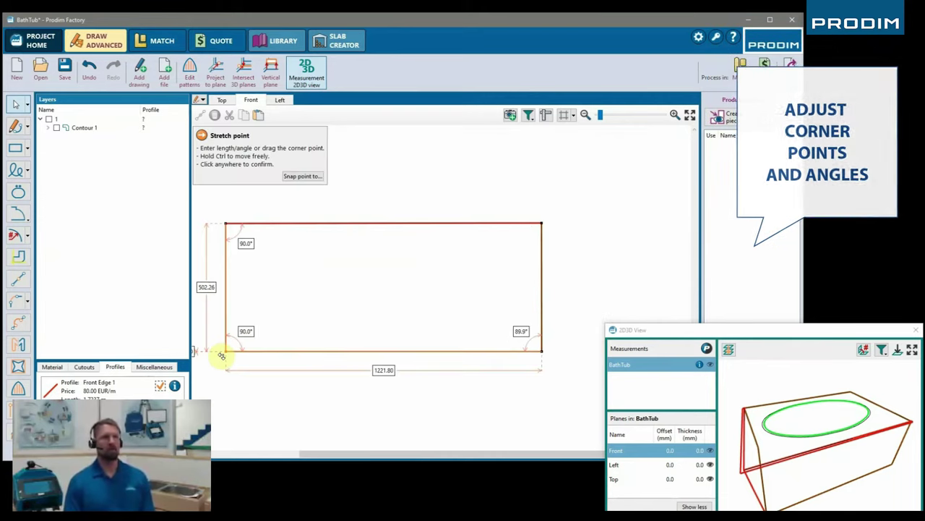
{"action": "left_click", "coordinate": [388, 318]}
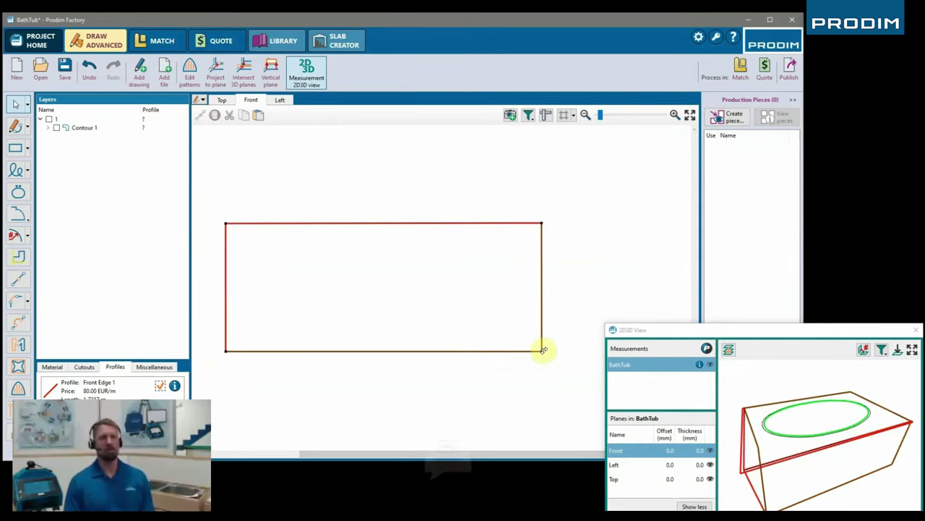
{"action": "left_click", "coordinate": [540, 351]}
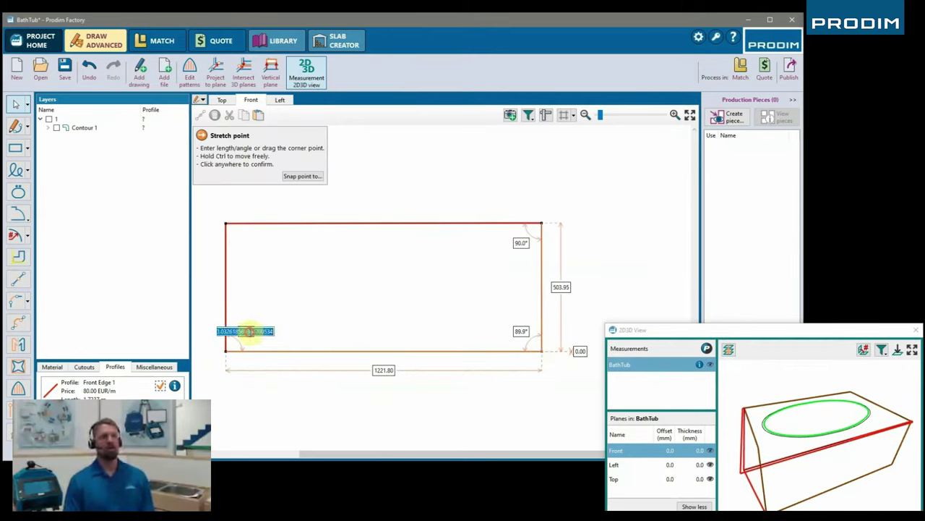
{"action": "left_click", "coordinate": [400, 282]}
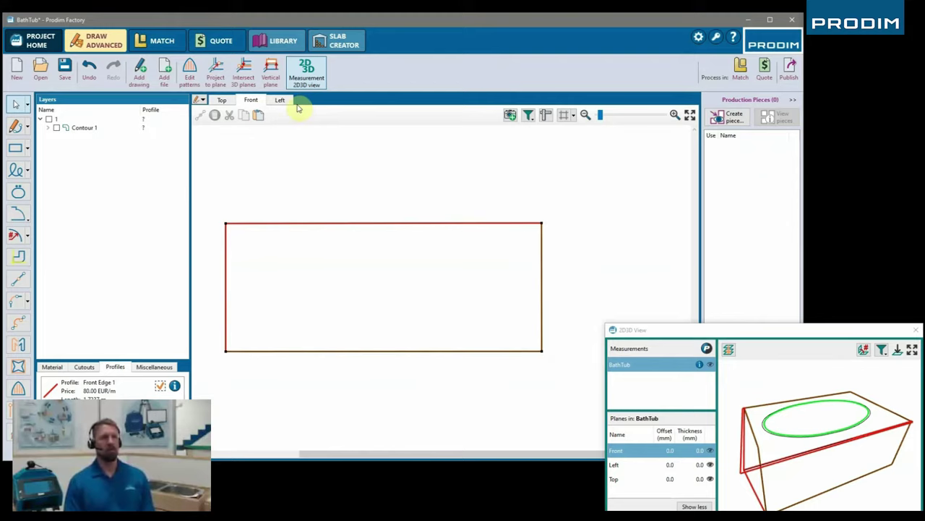
Stretch the two lower corners of the Left drawing so that their angles are 90.0°.
{"action": "left_click", "coordinate": [291, 101]}
{"action": "left_click", "coordinate": [245, 372]}
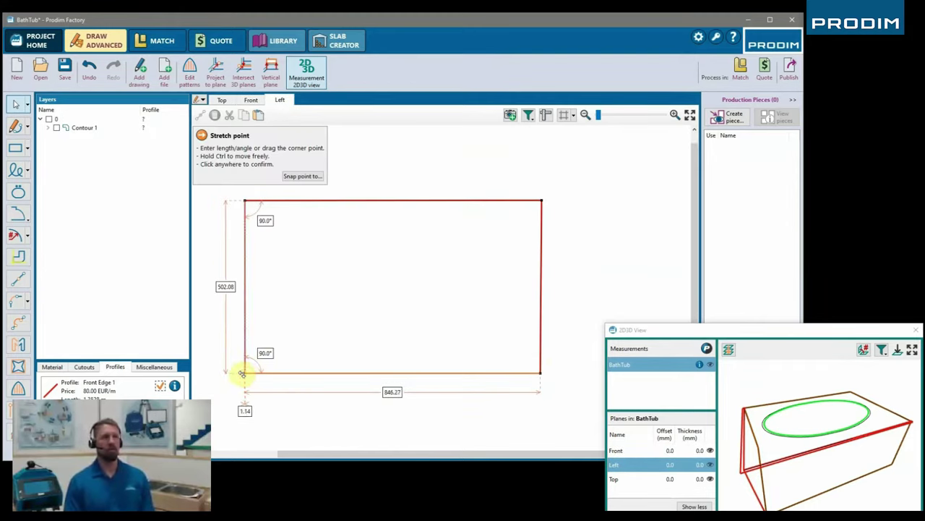
{"action": "left_click", "coordinate": [349, 352]}
{"action": "left_click", "coordinate": [540, 372]}
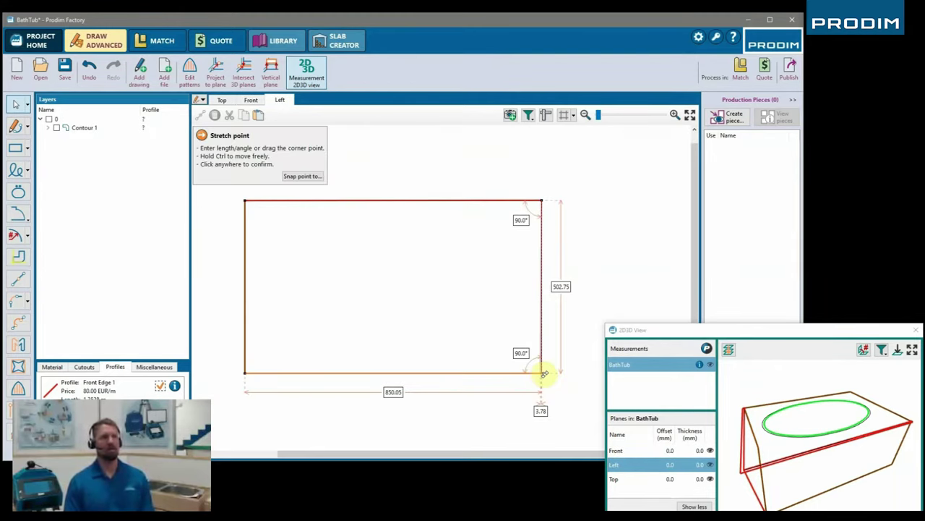
{"action": "left_click", "coordinate": [492, 407]}
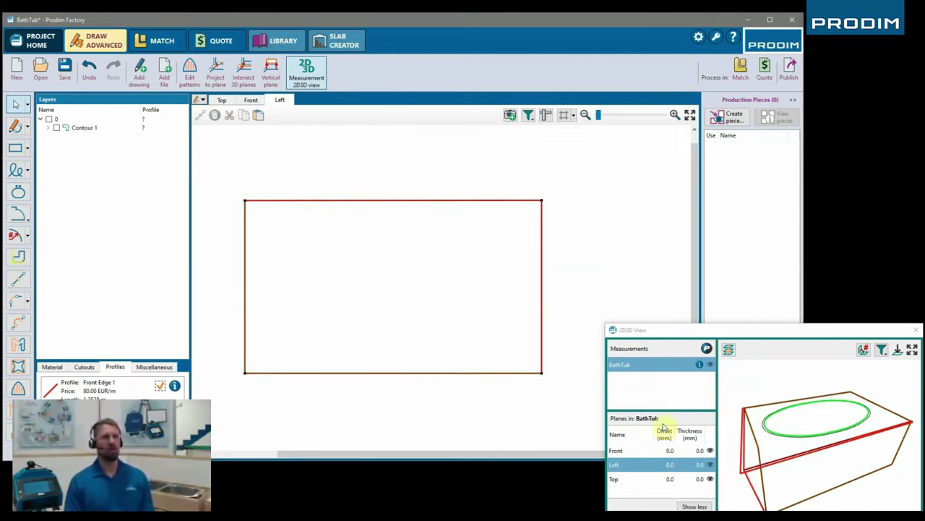
Set the Front plane's offset to 3 mm and its thickness to 30 mm.
{"action": "left_click", "coordinate": [666, 450]}
{"action": "double_click", "coordinate": [668, 451]}
{"action": "type", "text": "3"}
{"action": "key", "text": "Return"}
{"action": "double_click", "coordinate": [698, 452]}
{"action": "type", "text": "30"}
{"action": "key", "text": "Return"}
Give the Left and Top planes an offset of 3 mm and a thickness of 30 mm each.
{"action": "left_click", "coordinate": [668, 465]}
{"action": "type", "text": "3"}
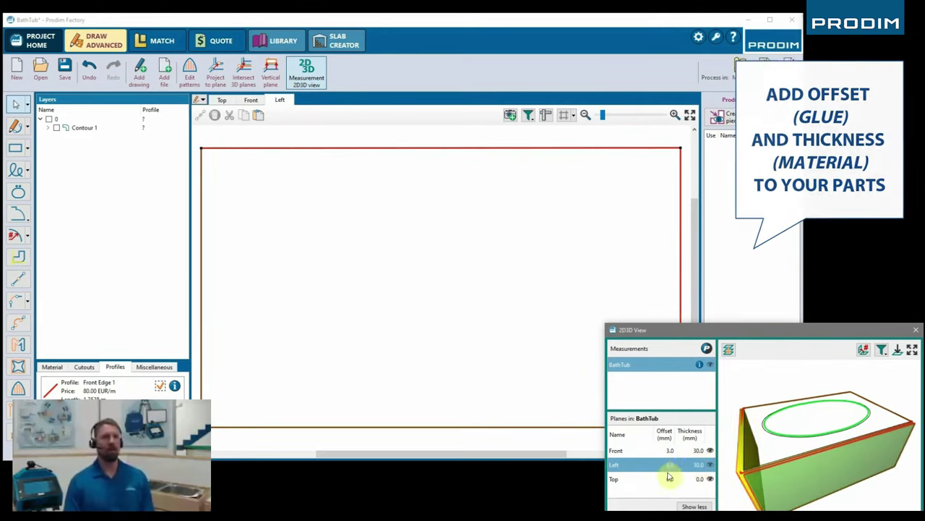
{"action": "left_click", "coordinate": [668, 478]}
{"action": "double_click", "coordinate": [700, 481]}
{"action": "type", "text": "30"}
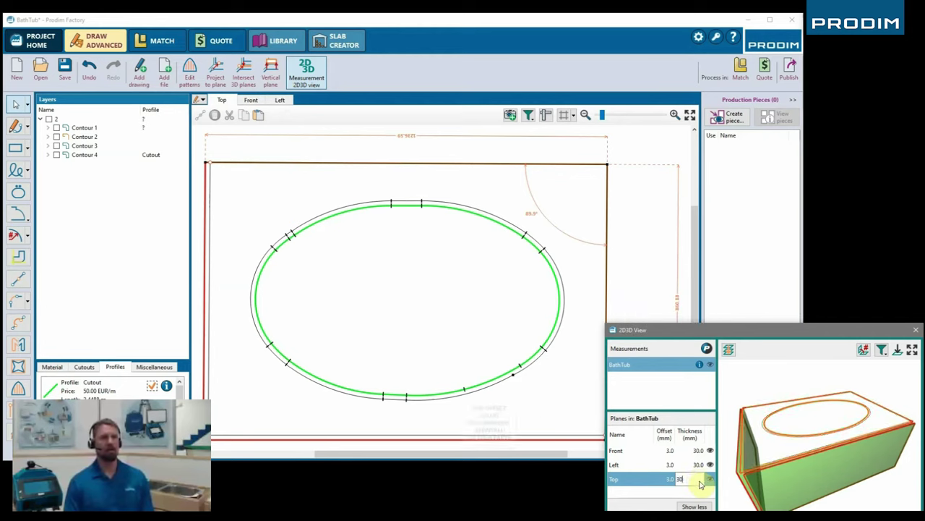
{"action": "key", "text": "Return"}
Intersect the Top drawing with the Front and Left planes to add their intersection lines.
{"action": "right_click_drag", "start_coordinate": [769, 475], "coordinate": [790, 448]}
{"action": "left_click_drag", "start_coordinate": [790, 448], "coordinate": [915, 431]}
{"action": "left_click_drag", "start_coordinate": [832, 428], "coordinate": [825, 462]}
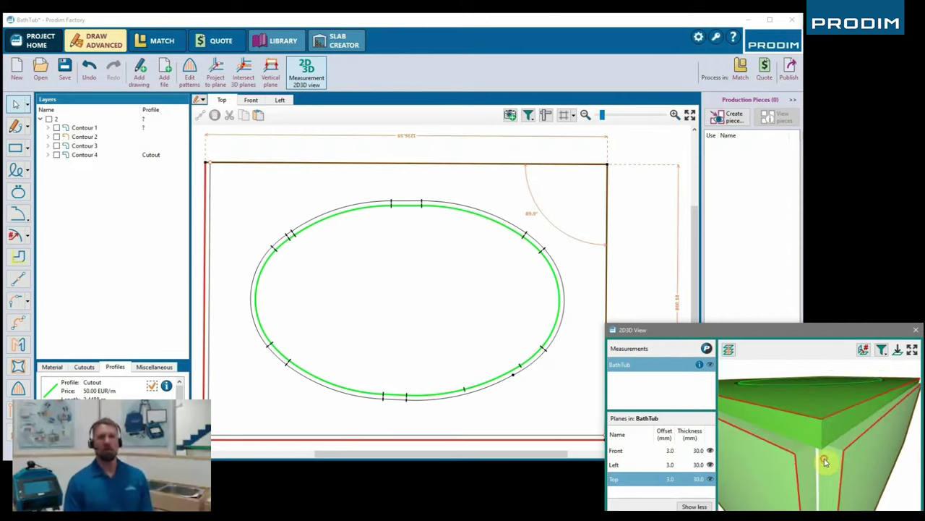
{"action": "scroll", "coordinate": [517, 396], "scroll_direction": "down", "scroll_amount": 3}
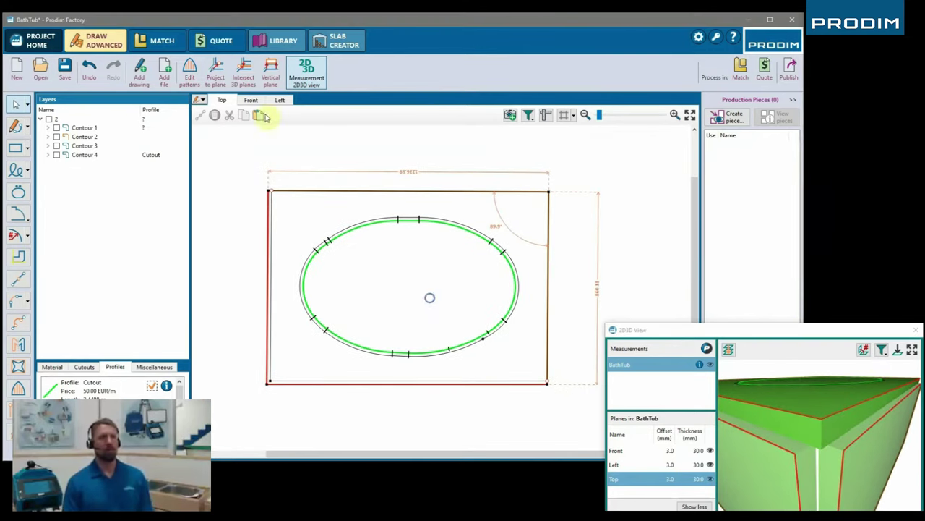
{"action": "left_click", "coordinate": [245, 75]}
{"action": "left_click", "coordinate": [270, 160]}
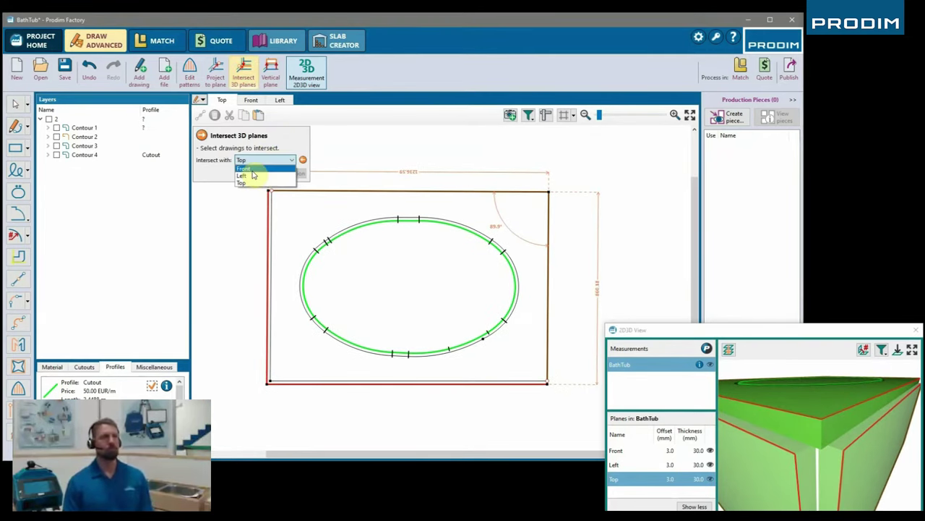
{"action": "left_click", "coordinate": [251, 171]}
{"action": "left_click", "coordinate": [243, 76]}
{"action": "left_click", "coordinate": [259, 158]}
{"action": "left_click", "coordinate": [259, 176]}
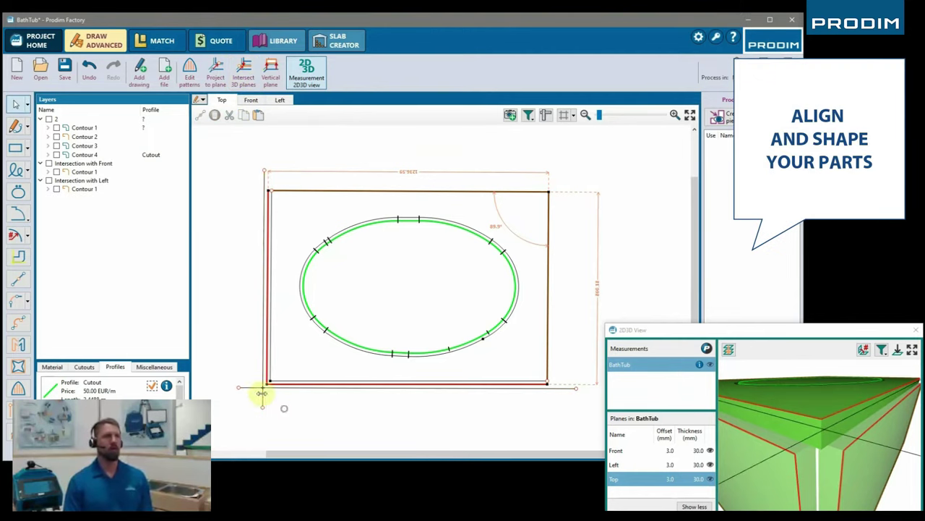
Delete the Top drawing's red outer edges and extend the two wall lines to the new intersection lines.
{"action": "scroll", "coordinate": [262, 393], "scroll_direction": "up", "scroll_amount": 5}
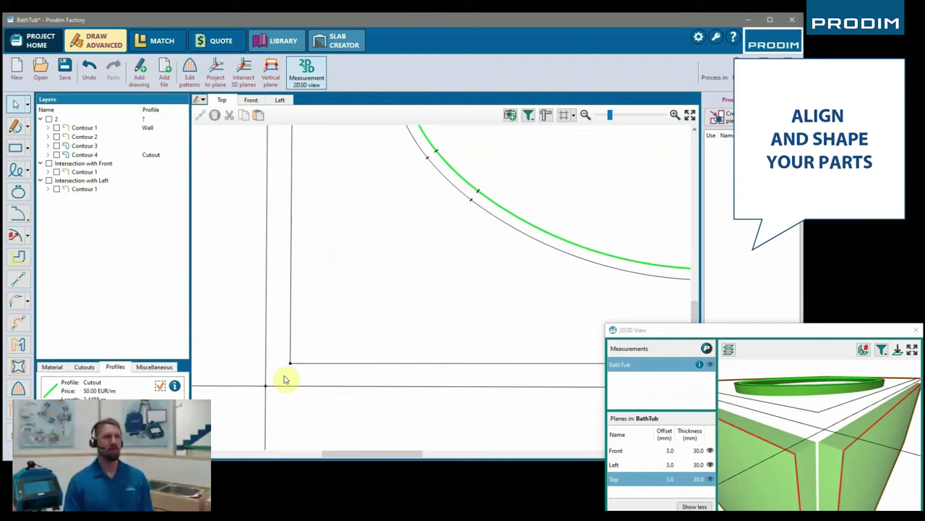
{"action": "scroll", "coordinate": [282, 375], "scroll_direction": "down", "scroll_amount": 5}
{"action": "left_click", "coordinate": [279, 181]}
{"action": "left_click", "coordinate": [273, 182]}
{"action": "left_click_drag", "start_coordinate": [563, 372], "coordinate": [563, 384]}
Delete the line ends overhanging the corners of the Top drawing's new outline.
{"action": "left_click", "coordinate": [565, 395]}
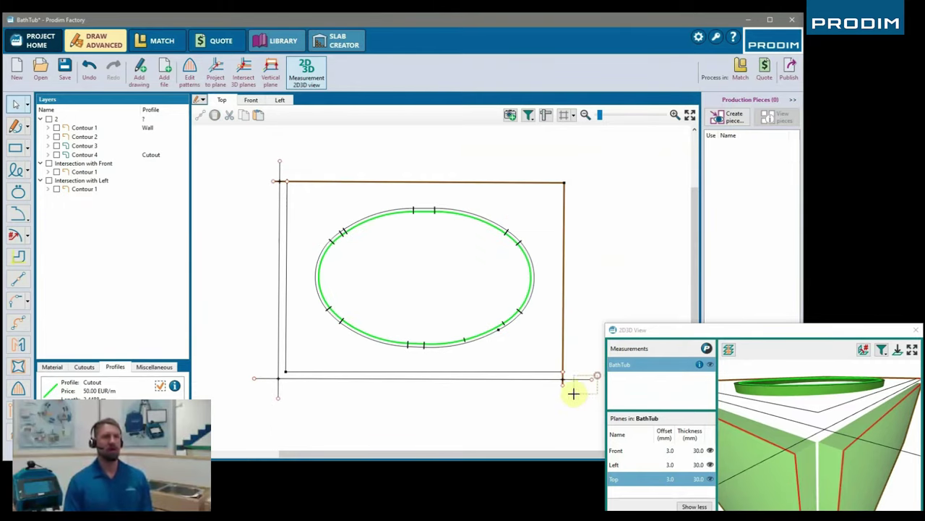
{"action": "key", "text": "Delete"}
{"action": "left_click_drag", "start_coordinate": [258, 145], "coordinate": [266, 154]}
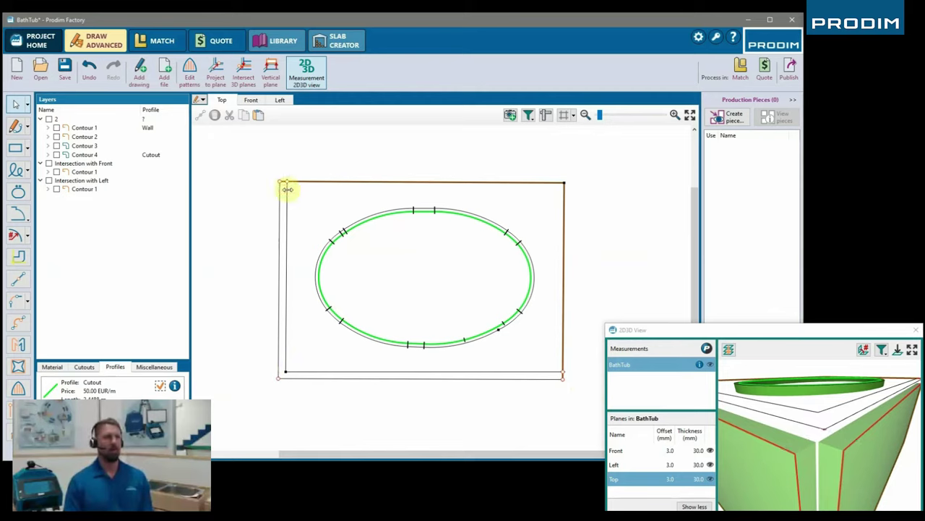
Merge the Intersection with Front and Intersection with Left layers into layer 2 of the Top drawing.
{"action": "left_click", "coordinate": [882, 349]}
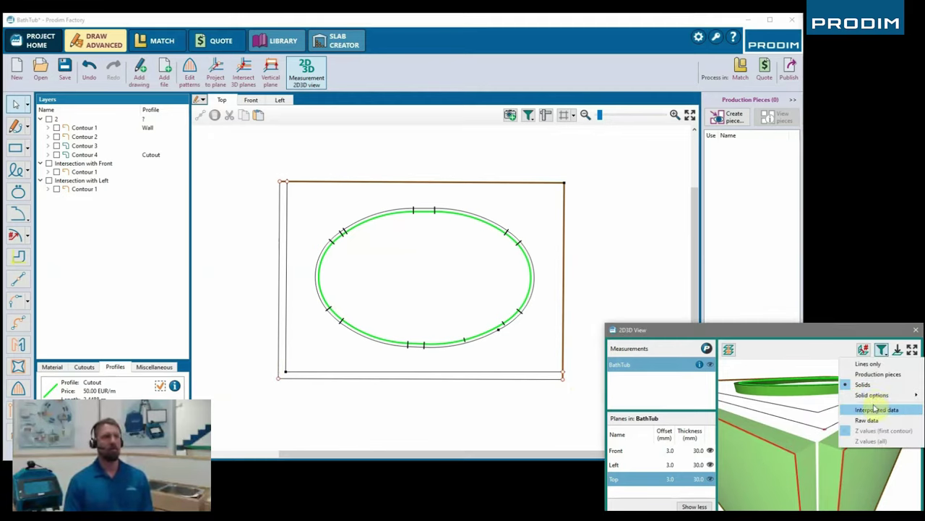
{"action": "left_click", "coordinate": [684, 276]}
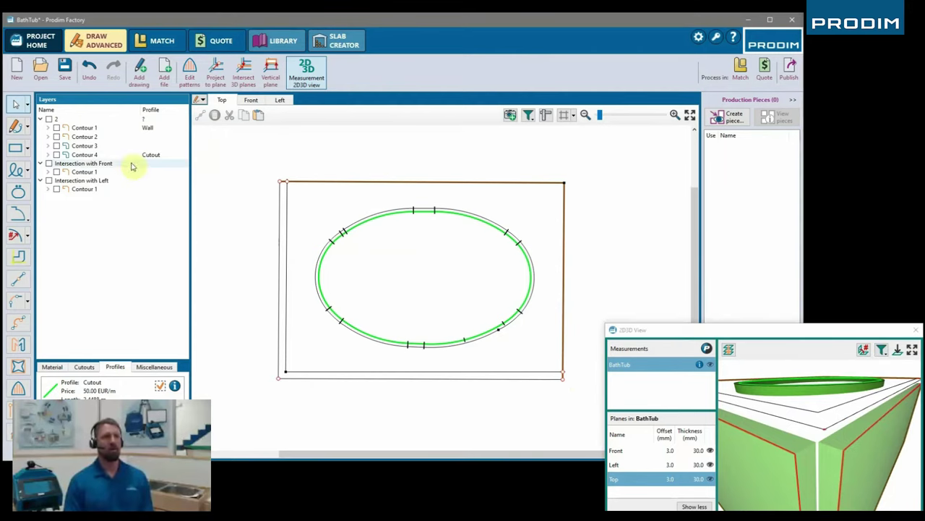
{"action": "left_click_drag", "start_coordinate": [93, 163], "coordinate": [87, 119]}
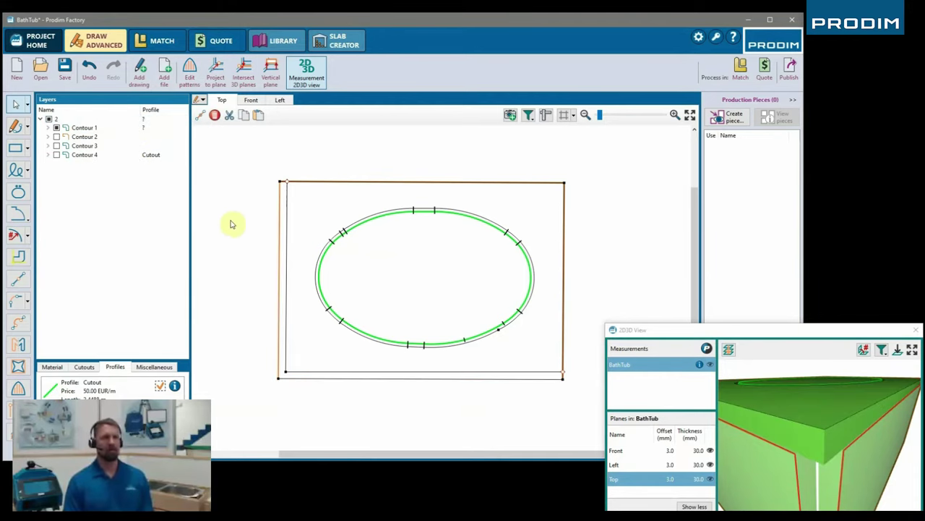
{"action": "mouse_move", "coordinate": [808, 455]}
{"action": "left_mouse_down"}
{"action": "mouse_move", "coordinate": [812, 480]}
{"action": "mouse_move", "coordinate": [817, 448]}
{"action": "left_mouse_up"}
{"action": "left_click", "coordinate": [632, 256]}
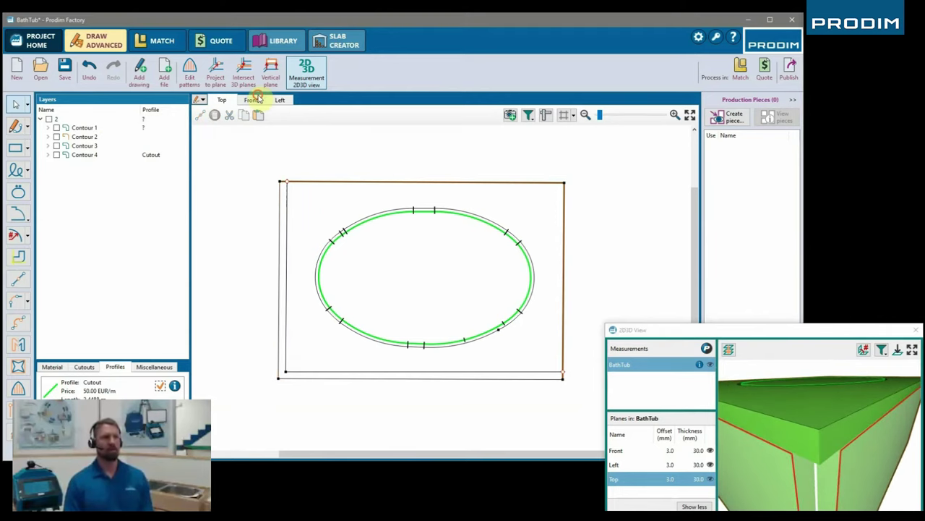
Intersect the Front drawing with the Left and Top planes to add their intersection lines.
{"action": "left_click", "coordinate": [253, 100]}
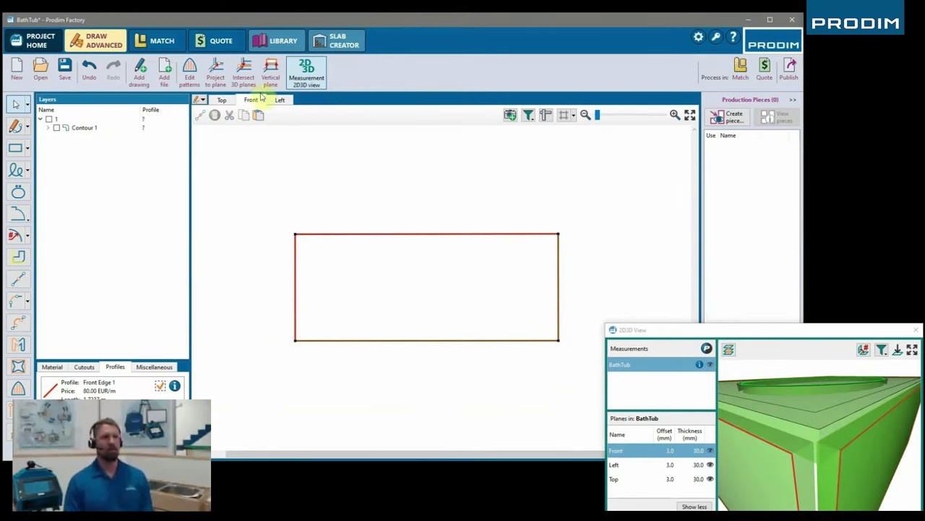
{"action": "left_click", "coordinate": [243, 73]}
{"action": "left_click", "coordinate": [246, 177]}
{"action": "left_click", "coordinate": [267, 173]}
{"action": "left_click", "coordinate": [265, 160]}
{"action": "left_click", "coordinate": [259, 182]}
{"action": "left_click", "coordinate": [280, 173]}
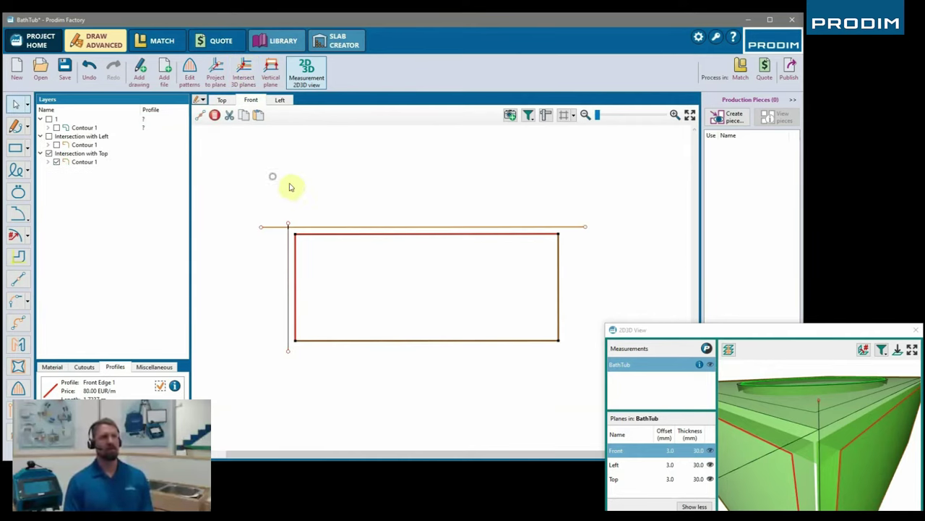
Rebuild the Front outline by replacing its red edges with the intersection lines and extended wall lines, and merge the intersection layers into layer 1.
{"action": "key", "text": "Delete"}
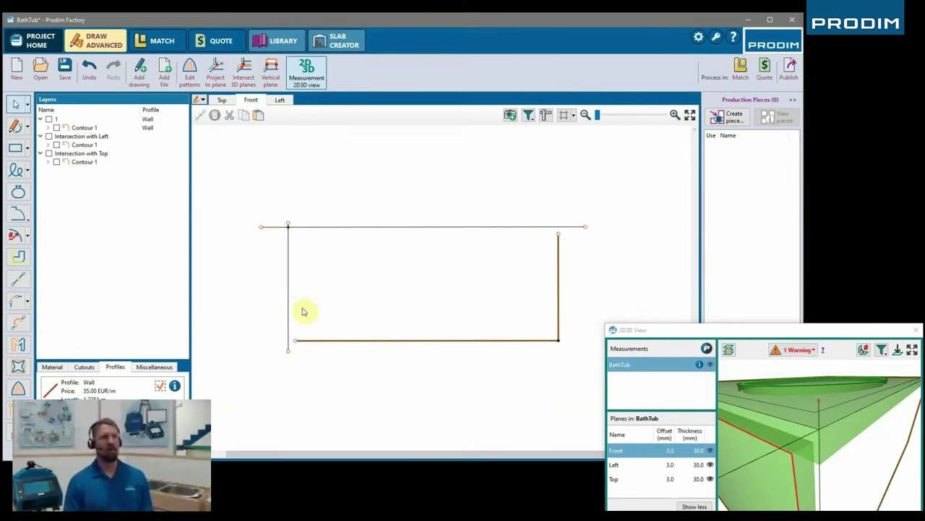
{"action": "left_click_drag", "start_coordinate": [293, 340], "coordinate": [277, 341]}
{"action": "left_click_drag", "start_coordinate": [557, 235], "coordinate": [575, 228]}
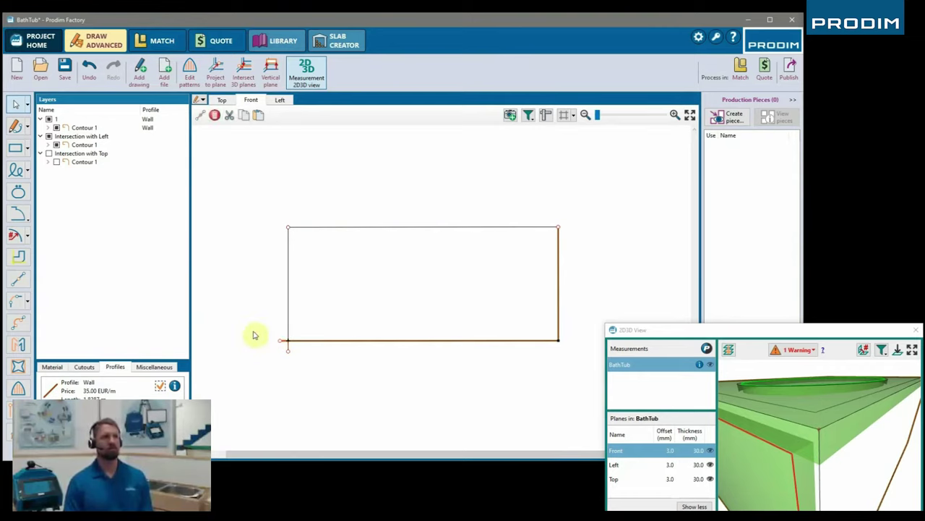
{"action": "left_click_drag", "start_coordinate": [72, 136], "coordinate": [114, 120]}
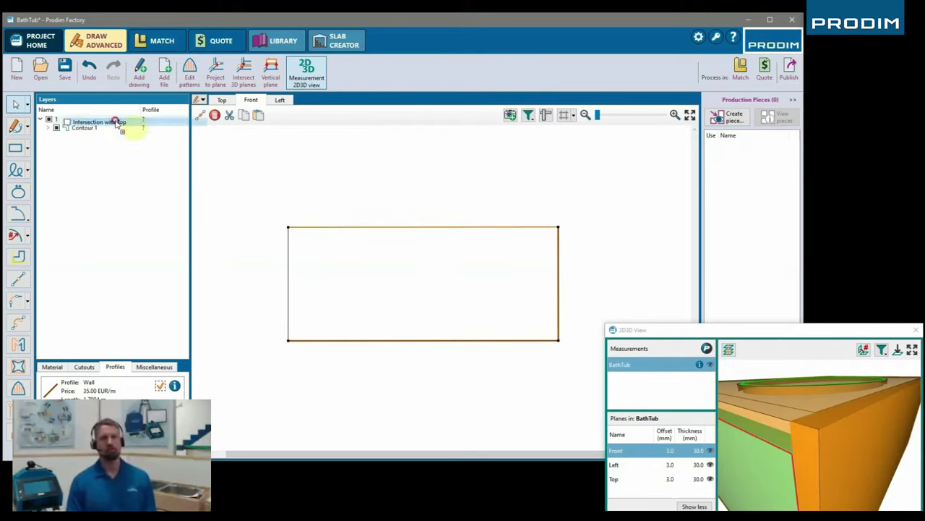
{"action": "mouse_move", "coordinate": [798, 470]}
{"action": "middle_mouse_down"}
{"action": "mouse_move", "coordinate": [817, 469]}
{"action": "mouse_move", "coordinate": [811, 467]}
{"action": "middle_mouse_up"}
Intersect the Left drawing with the Front and Top planes to add their intersection lines.
{"action": "left_click", "coordinate": [280, 100]}
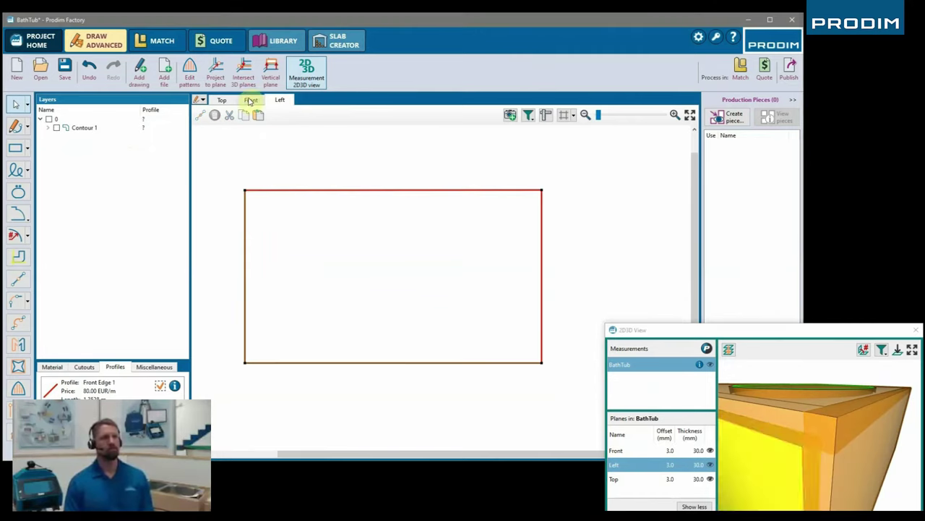
{"action": "left_click", "coordinate": [243, 73]}
{"action": "left_click", "coordinate": [266, 159]}
{"action": "left_click", "coordinate": [263, 168]}
{"action": "left_click", "coordinate": [271, 173]}
{"action": "left_click", "coordinate": [250, 76]}
{"action": "left_click", "coordinate": [255, 159]}
{"action": "left_click", "coordinate": [258, 185]}
{"action": "left_click", "coordinate": [275, 173]}
Delete the Left drawing's red edges, extending the wall lines to the intersection lines and trimming the overhanging ends.
{"action": "left_click", "coordinate": [534, 192]}
{"action": "key", "text": "Delete"}
{"action": "left_click_drag", "start_coordinate": [245, 190], "coordinate": [245, 178]}
{"action": "left_click", "coordinate": [365, 167]}
{"action": "left_click_drag", "start_coordinate": [541, 362], "coordinate": [568, 362]}
{"action": "left_click_drag", "start_coordinate": [593, 351], "coordinate": [505, 411]}
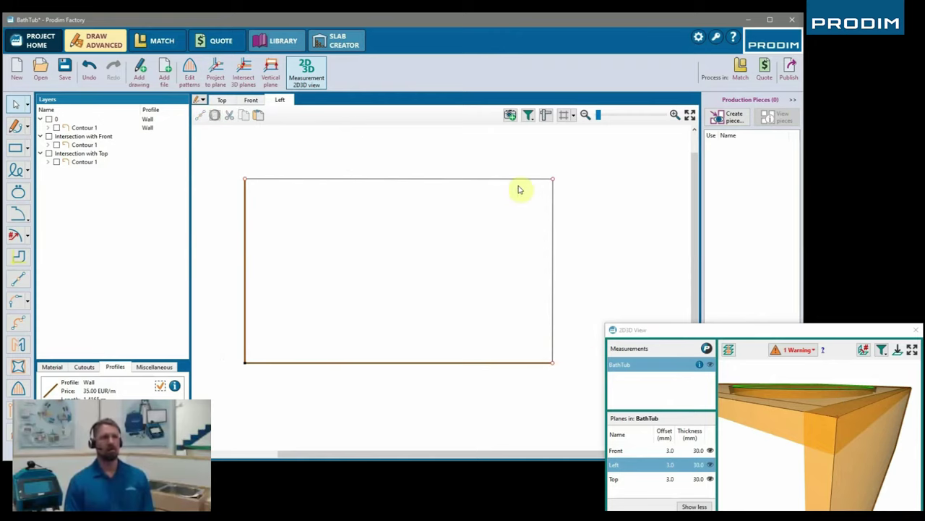
Merge the Intersection with Front and Intersection with Top layers into layer 0 of the Left drawing.
{"action": "left_click_drag", "start_coordinate": [79, 136], "coordinate": [95, 122]}
{"action": "left_click", "coordinate": [350, 152]}
{"action": "left_click_drag", "start_coordinate": [807, 424], "coordinate": [821, 465]}
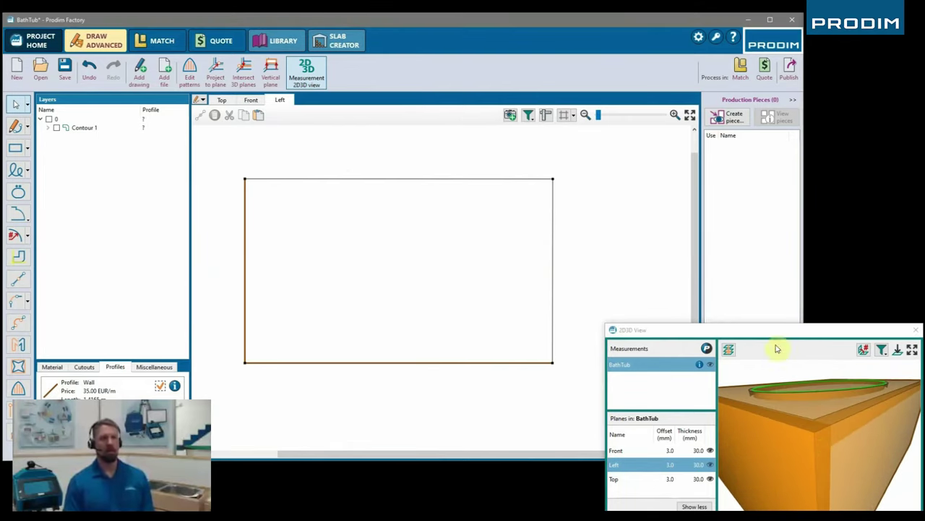
Assign the Cut-out profile to Contour 4, the inner oval of the Top drawing.
{"action": "left_click", "coordinate": [820, 398]}
{"action": "mouse_move", "coordinate": [820, 398]}
{"action": "left_mouse_down"}
{"action": "mouse_move", "coordinate": [814, 487]}
{"action": "mouse_move", "coordinate": [818, 471]}
{"action": "mouse_move", "coordinate": [781, 473]}
{"action": "mouse_move", "coordinate": [812, 470]}
{"action": "mouse_move", "coordinate": [822, 456]}
{"action": "mouse_move", "coordinate": [819, 472]}
{"action": "left_mouse_up"}
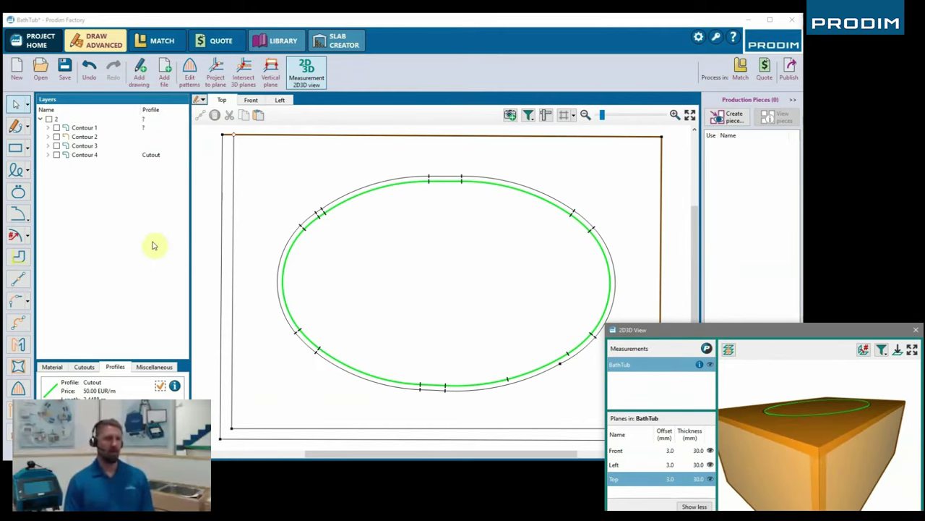
{"action": "left_click", "coordinate": [149, 154]}
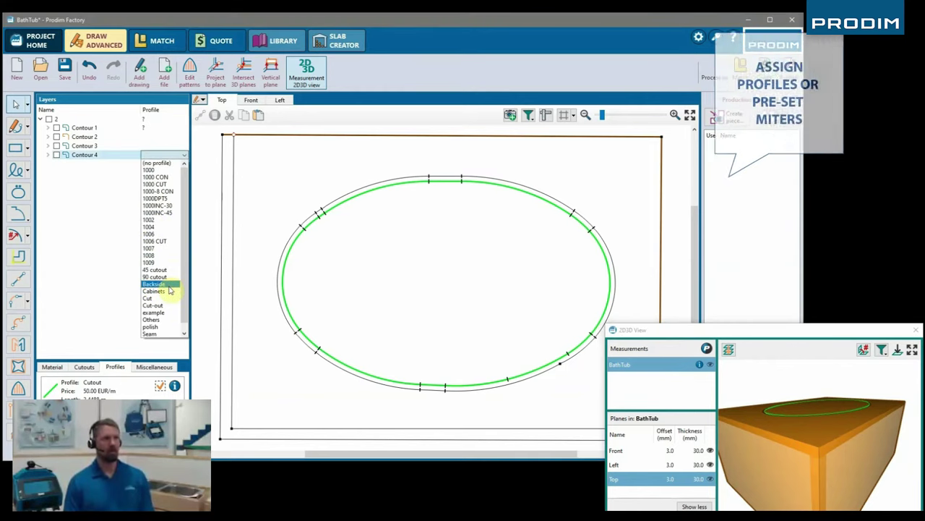
{"action": "left_click", "coordinate": [161, 305]}
Apply the 45 cutout profile to the outer left and lower edges of the Top drawing.
{"action": "left_click", "coordinate": [28, 217]}
{"action": "left_click", "coordinate": [40, 250]}
{"action": "left_click", "coordinate": [222, 296]}
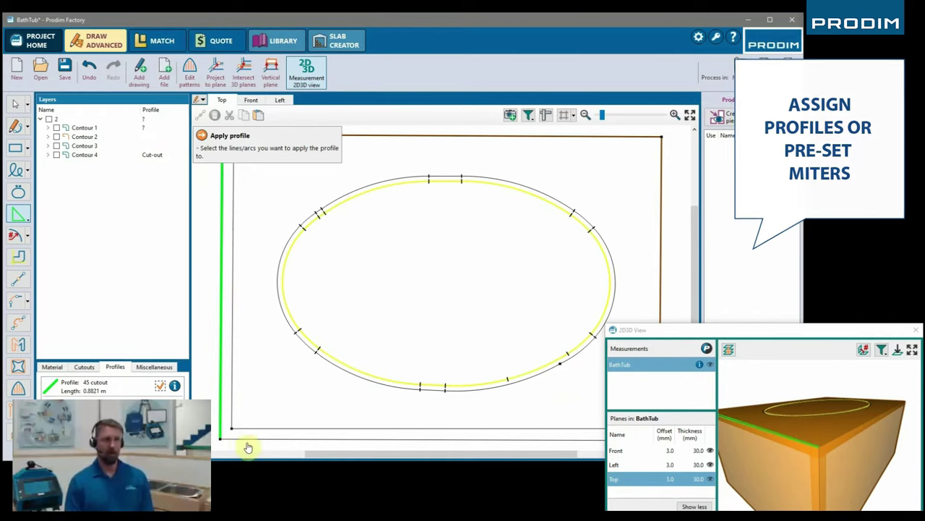
{"action": "left_click", "coordinate": [238, 439]}
Apply the 45 cutout profile to the left and upper edges of the Front drawing.
{"action": "left_click", "coordinate": [251, 100]}
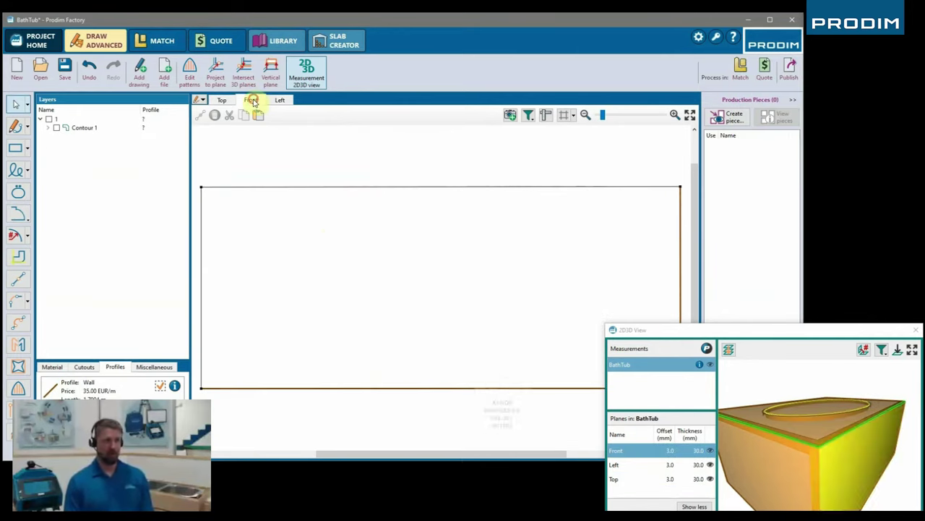
{"action": "left_click", "coordinate": [27, 217]}
{"action": "left_click", "coordinate": [30, 249]}
{"action": "left_click", "coordinate": [226, 255]}
{"action": "left_click", "coordinate": [270, 209]}
Apply the 45 cutout profile to the upper and right edges of the Left drawing.
{"action": "left_click", "coordinate": [279, 99]}
{"action": "left_click", "coordinate": [27, 216]}
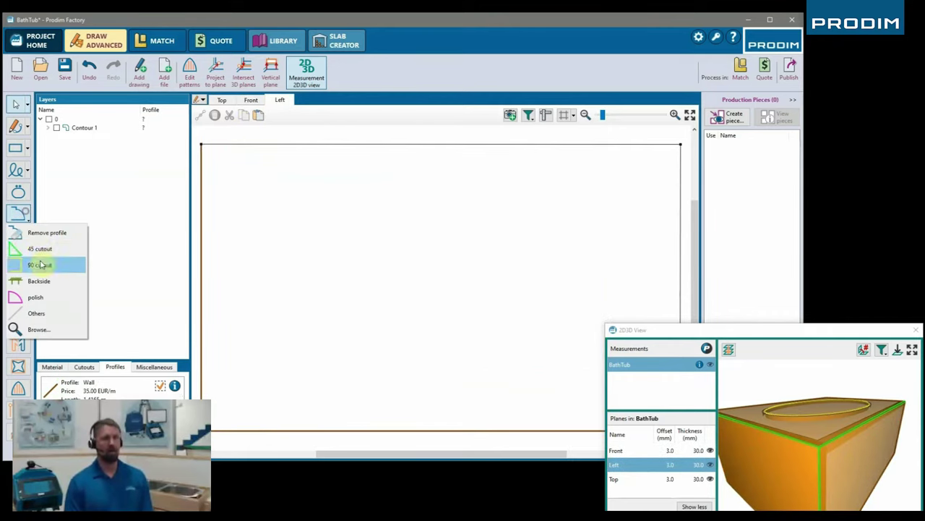
{"action": "left_click", "coordinate": [37, 263]}
{"action": "left_click", "coordinate": [609, 148]}
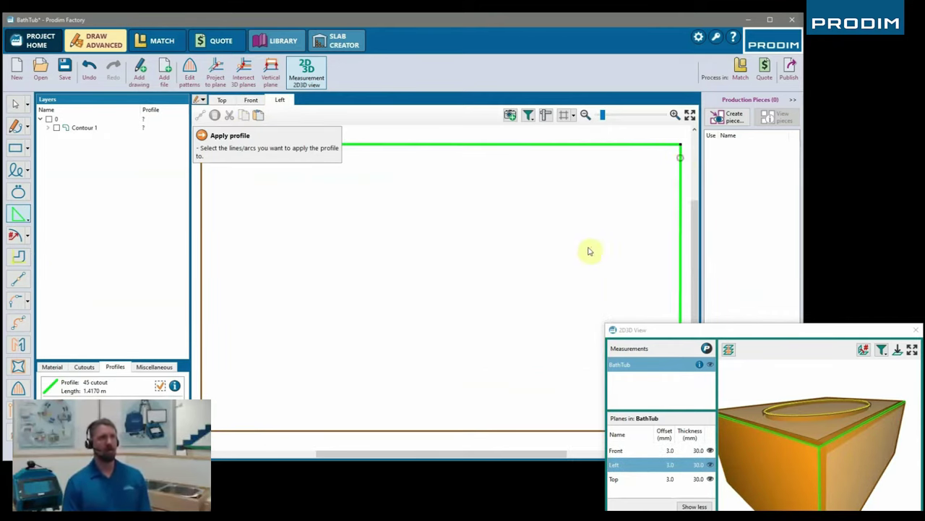
Examine the panel corners and profiled edges of the bathtub surround closely in the 3D view.
{"action": "scroll", "coordinate": [583, 251], "scroll_direction": "down", "scroll_amount": 2}
{"action": "middle_click_drag", "start_coordinate": [581, 256], "coordinate": [546, 261]}
{"action": "scroll", "coordinate": [825, 471], "scroll_direction": "down", "scroll_amount": 2}
{"action": "scroll", "coordinate": [814, 469], "scroll_direction": "up", "scroll_amount": 3}
{"action": "scroll", "coordinate": [814, 469], "scroll_direction": "up", "scroll_amount": 2}
{"action": "left_click_drag", "start_coordinate": [815, 466], "coordinate": [839, 463]}
{"action": "scroll", "coordinate": [840, 464], "scroll_direction": "down", "scroll_amount": 4}
{"action": "scroll", "coordinate": [841, 465], "scroll_direction": "up", "scroll_amount": 5}
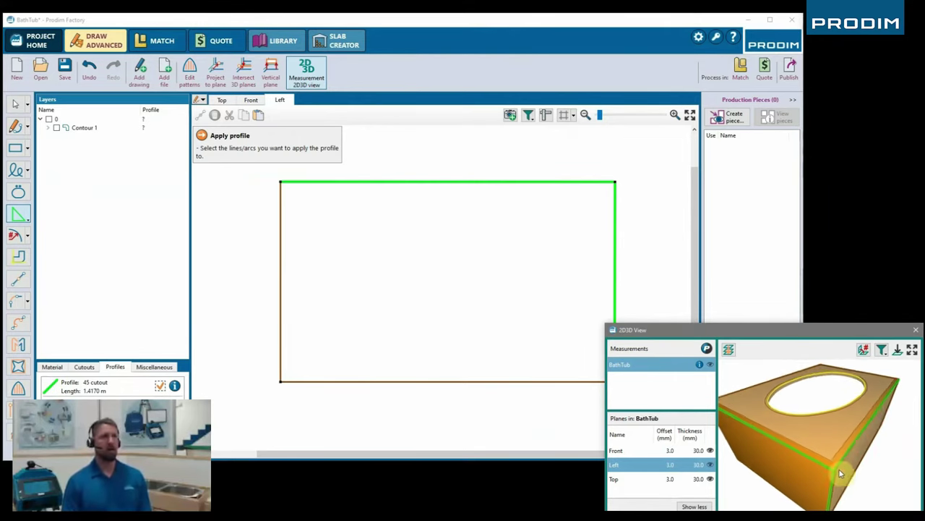
{"action": "scroll", "coordinate": [795, 442], "scroll_direction": "up", "scroll_amount": 10}
{"action": "scroll", "coordinate": [810, 425], "scroll_direction": "down", "scroll_amount": 8}
{"action": "left_click_drag", "start_coordinate": [864, 470], "coordinate": [908, 417]}
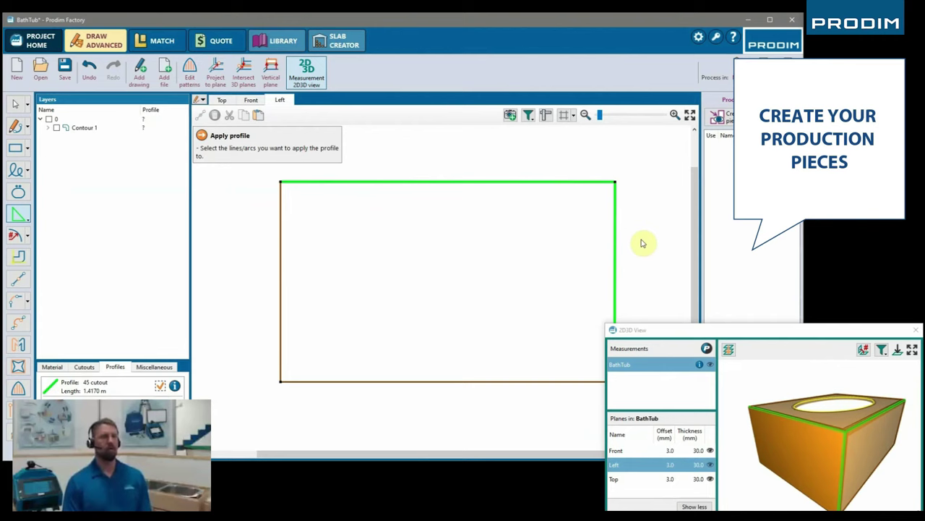
Create production piece Piece 1 from the whole Top drawing, using only its profiles.
{"action": "key", "text": "Escape"}
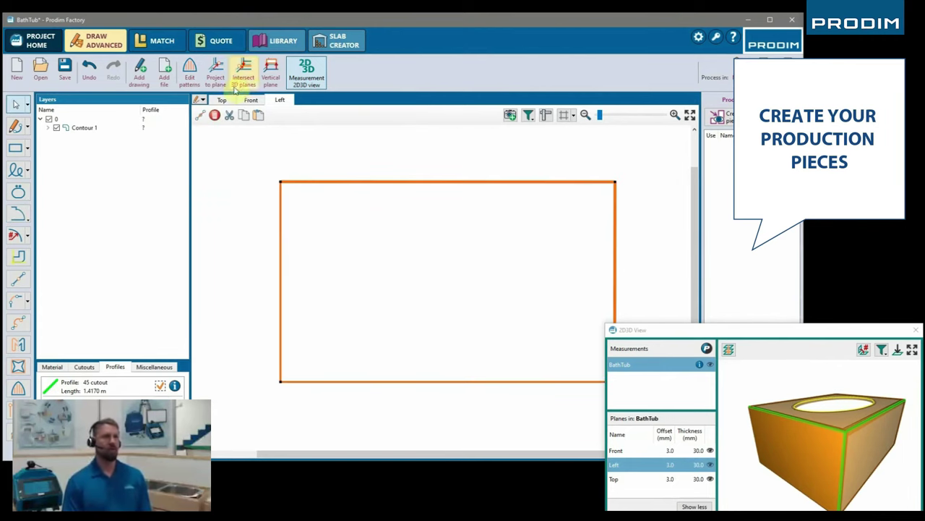
{"action": "left_click", "coordinate": [235, 83]}
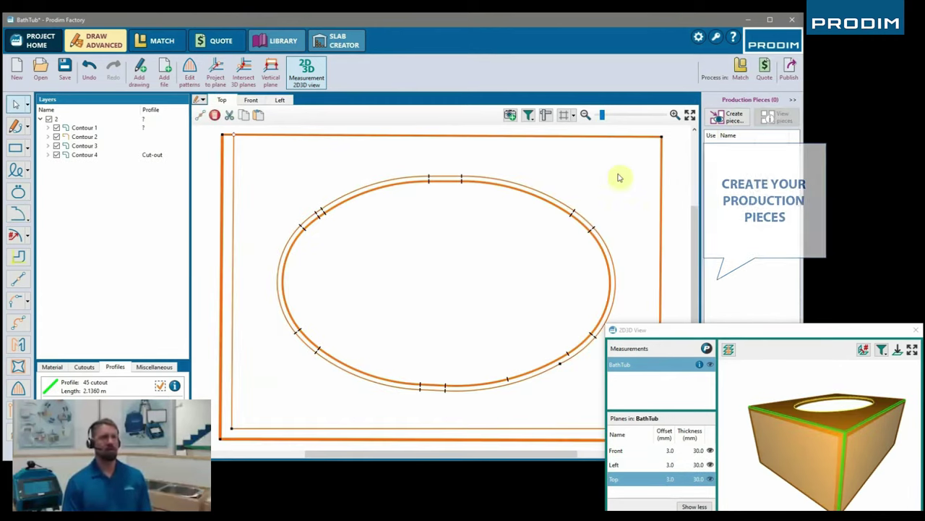
{"action": "left_click", "coordinate": [729, 117]}
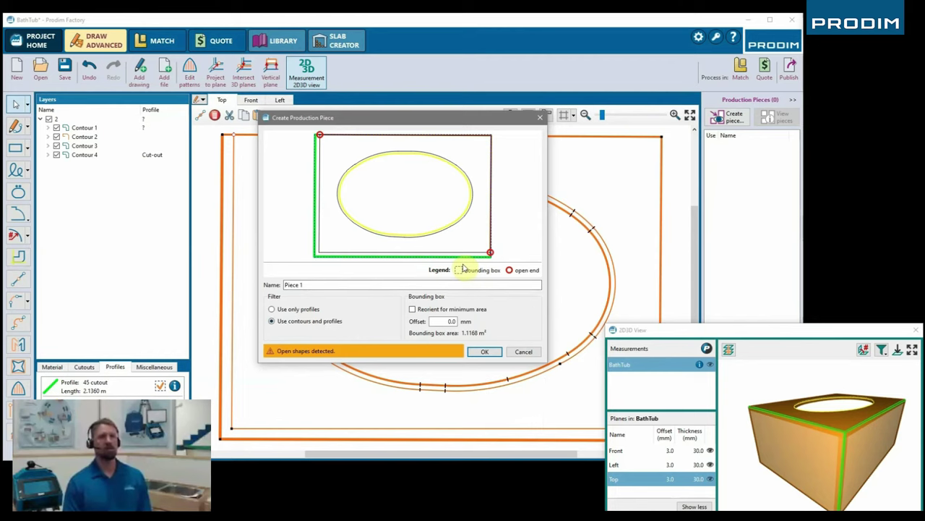
{"action": "left_click", "coordinate": [298, 310]}
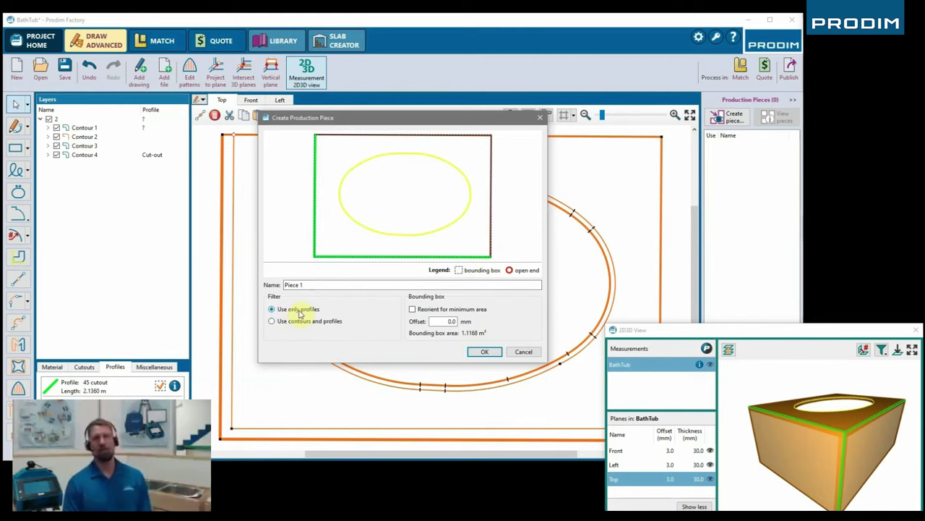
{"action": "left_click", "coordinate": [483, 351]}
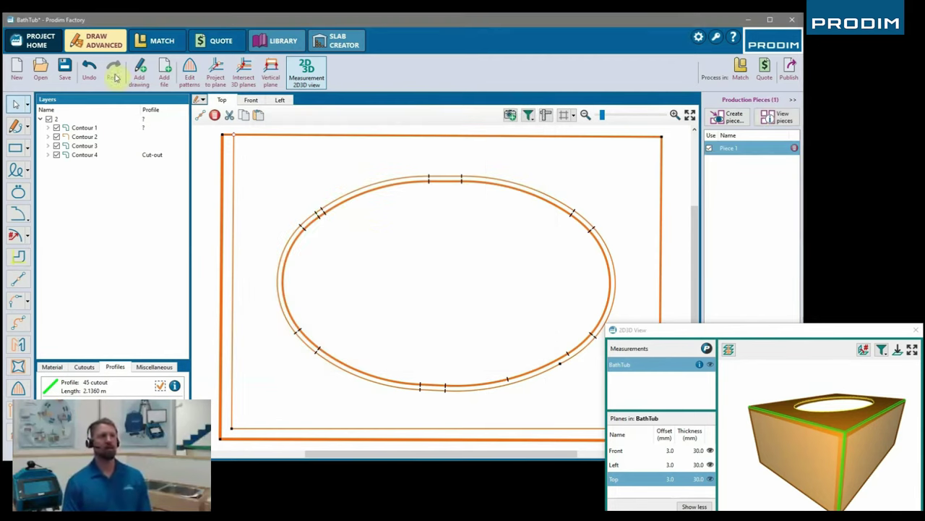
Create production pieces Piece 2 from the Front drawing and Piece 3 from the Left drawing.
{"action": "left_click", "coordinate": [251, 100]}
{"action": "left_click", "coordinate": [729, 117]}
{"action": "left_click", "coordinate": [480, 353]}
{"action": "left_click", "coordinate": [280, 99]}
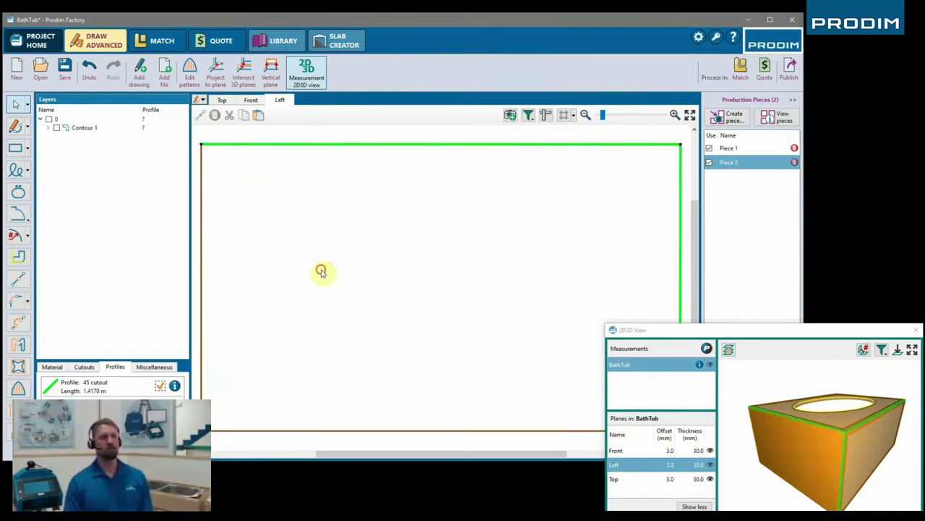
{"action": "left_click", "coordinate": [730, 118]}
{"action": "left_click", "coordinate": [491, 351]}
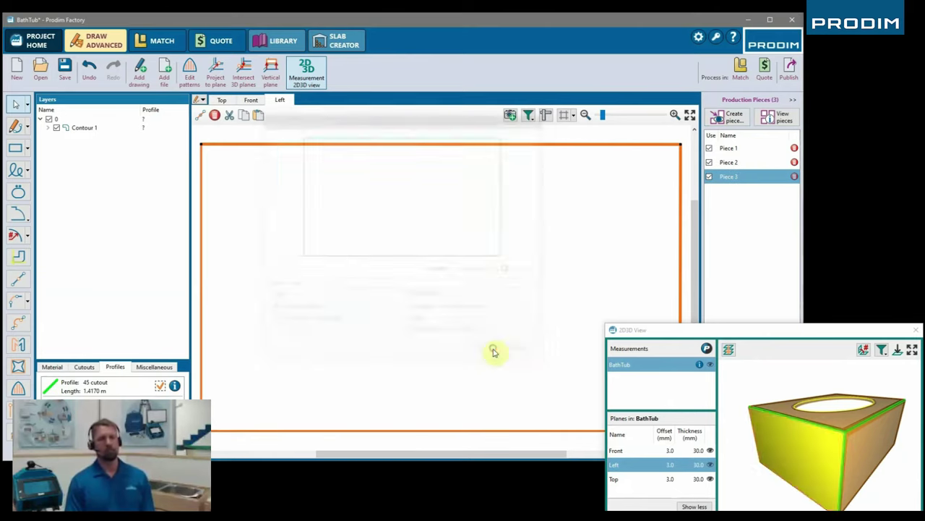
Lay out the pieces in the exploded view with Piece 1 above Piece 2 and Piece 3 to the left of Piece 2.
{"action": "left_click", "coordinate": [781, 117]}
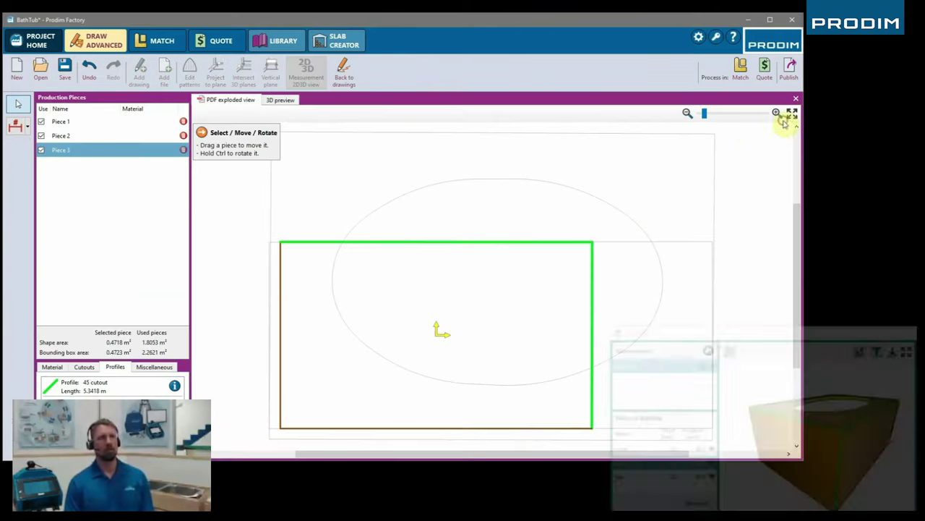
{"action": "left_click_drag", "start_coordinate": [547, 267], "coordinate": [587, 387]}
{"action": "left_click_drag", "start_coordinate": [489, 287], "coordinate": [309, 398]}
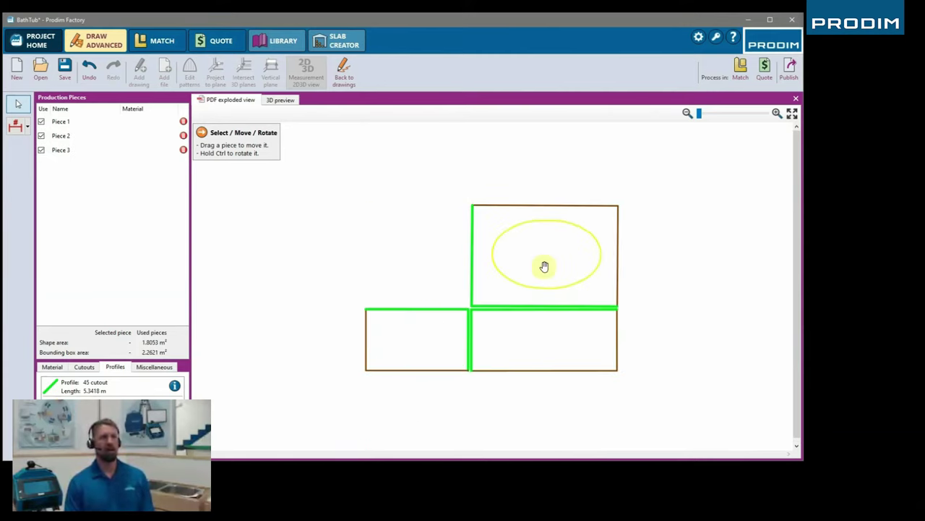
Add a horizontal distance dimension above the upper edge of Piece 3.
{"action": "left_click", "coordinate": [27, 126]}
{"action": "left_click", "coordinate": [43, 144]}
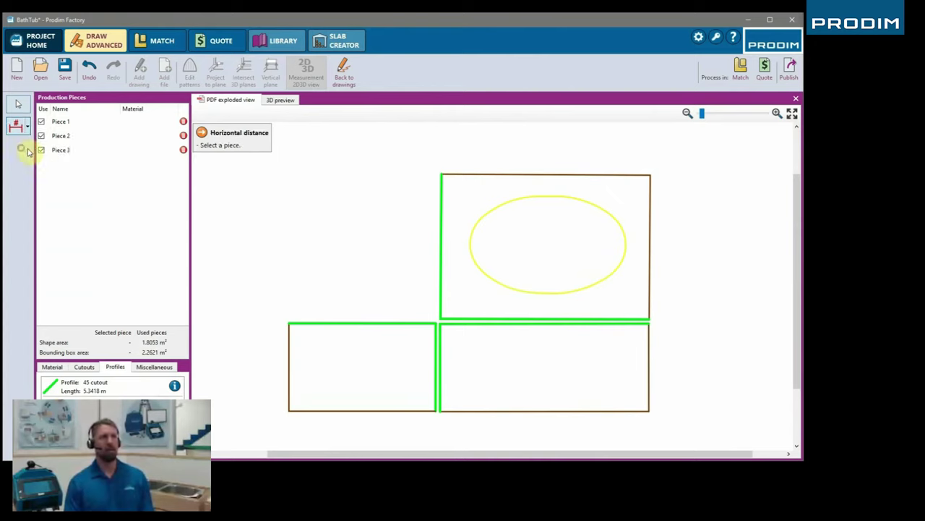
{"action": "left_click", "coordinate": [290, 326]}
{"action": "key", "text": "Escape"}
Dimension Piece 1's overall width above its upper edge and its height beside the right edge.
{"action": "left_click", "coordinate": [482, 182]}
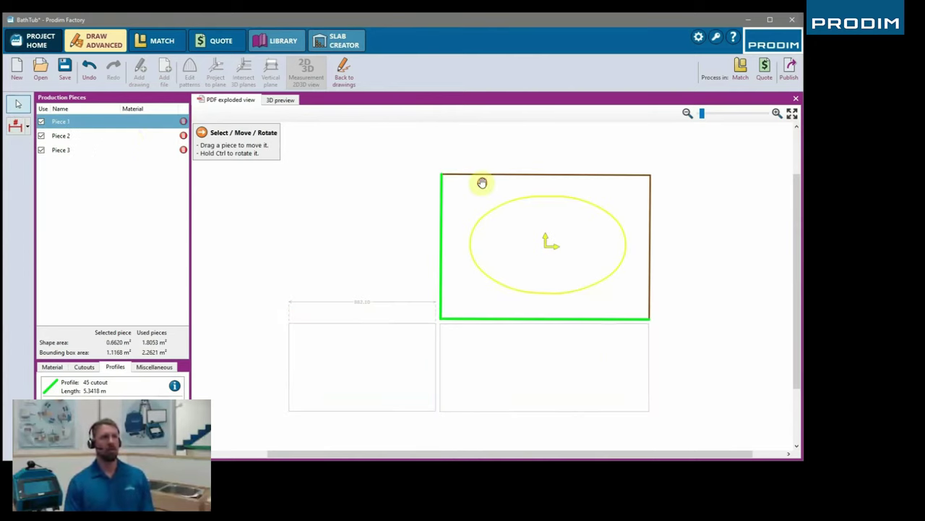
{"action": "left_click", "coordinate": [17, 126]}
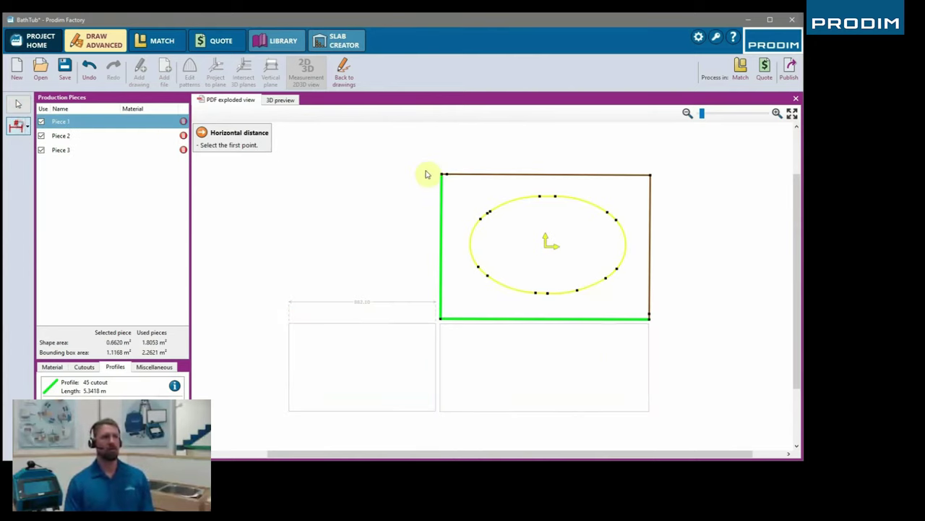
{"action": "left_click", "coordinate": [647, 159]}
{"action": "left_click", "coordinate": [26, 129]}
{"action": "left_click", "coordinate": [36, 177]}
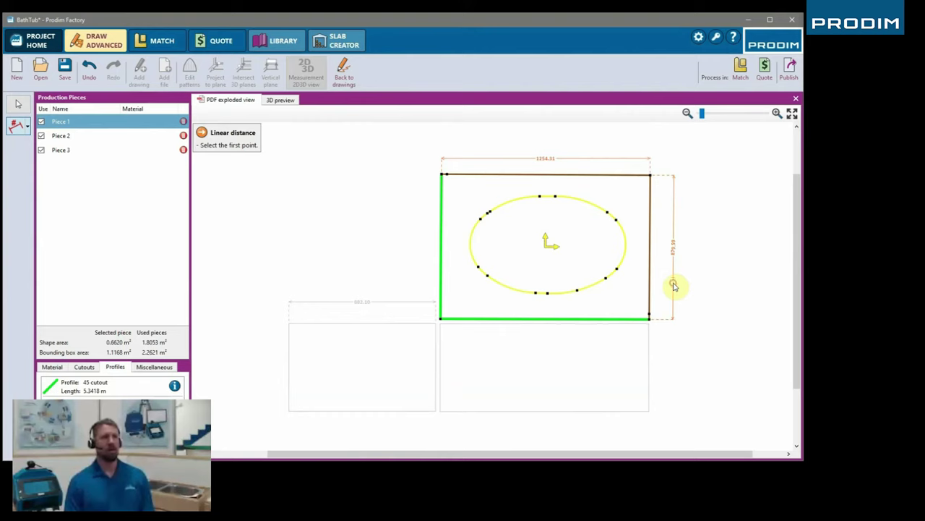
Add a radius dimension to the lower-left arc of Piece 1's oval cutout, with its text inside the oval.
{"action": "left_click", "coordinate": [23, 127]}
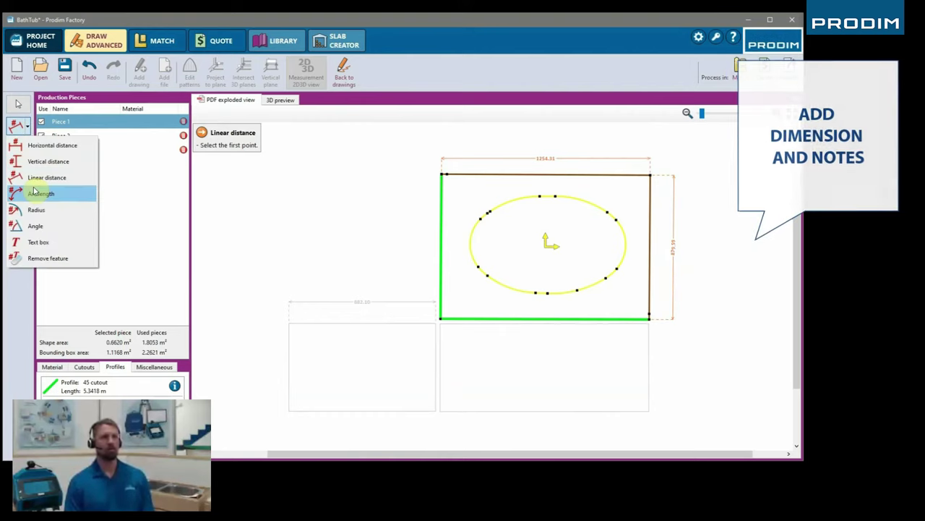
{"action": "left_click", "coordinate": [38, 210]}
{"action": "left_click", "coordinate": [505, 282]}
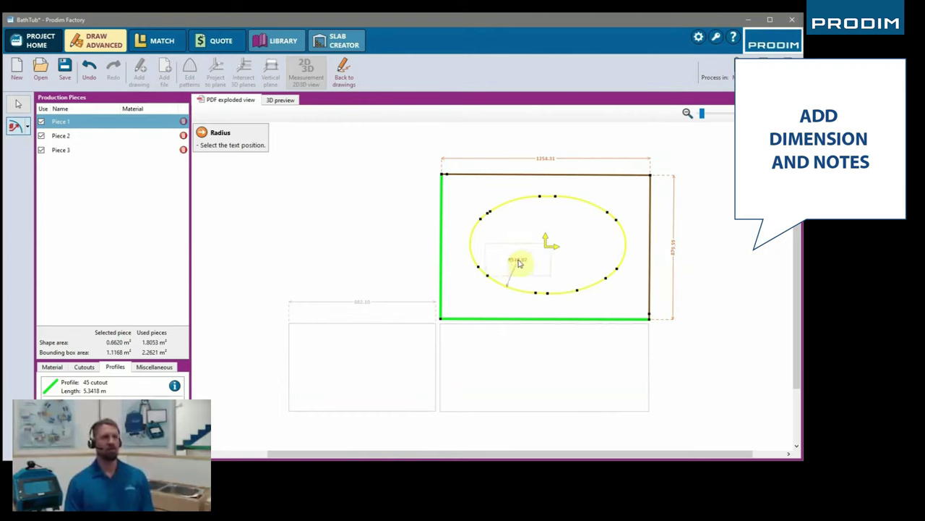
{"action": "key", "text": "Escape"}
Add angle dimensions to the upper-right and lower-left corners of Piece 2.
{"action": "left_click", "coordinate": [564, 335]}
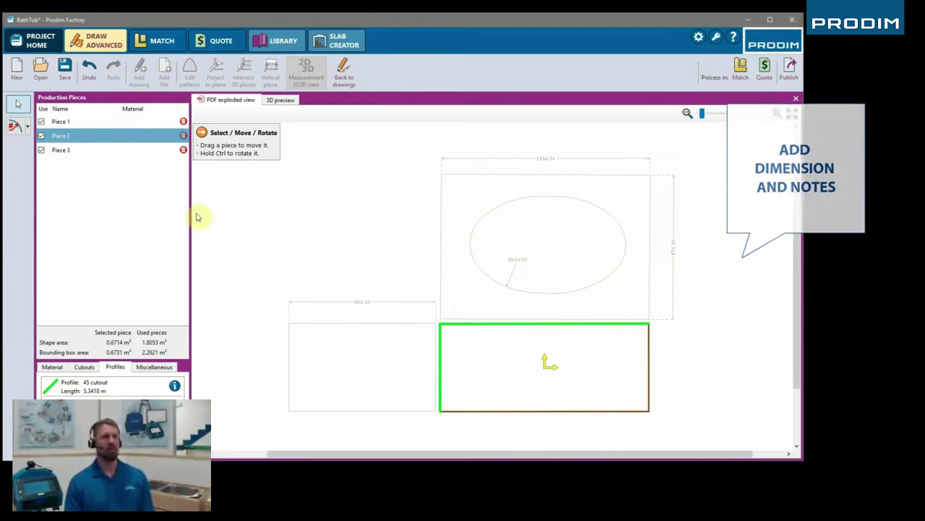
{"action": "left_click", "coordinate": [23, 128]}
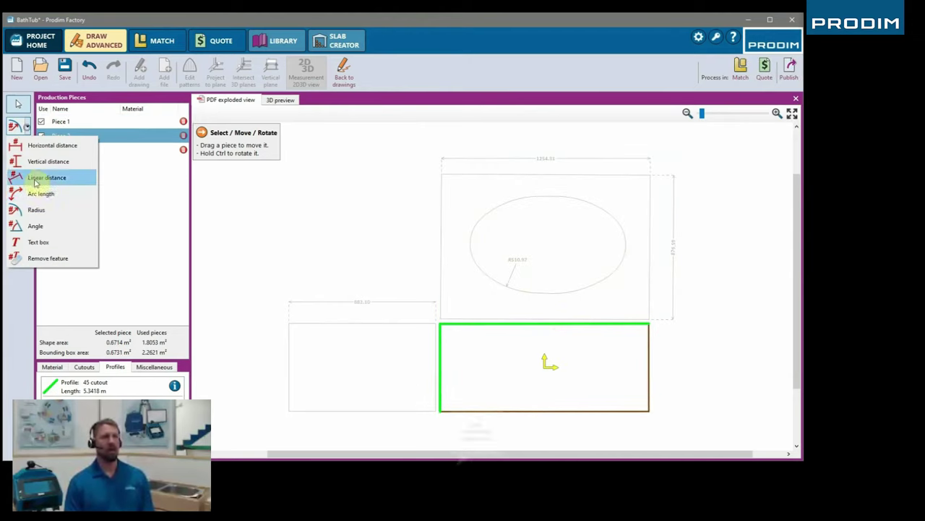
{"action": "left_click", "coordinate": [47, 224]}
{"action": "left_click", "coordinate": [649, 344]}
{"action": "left_click", "coordinate": [616, 349]}
{"action": "left_click", "coordinate": [460, 405]}
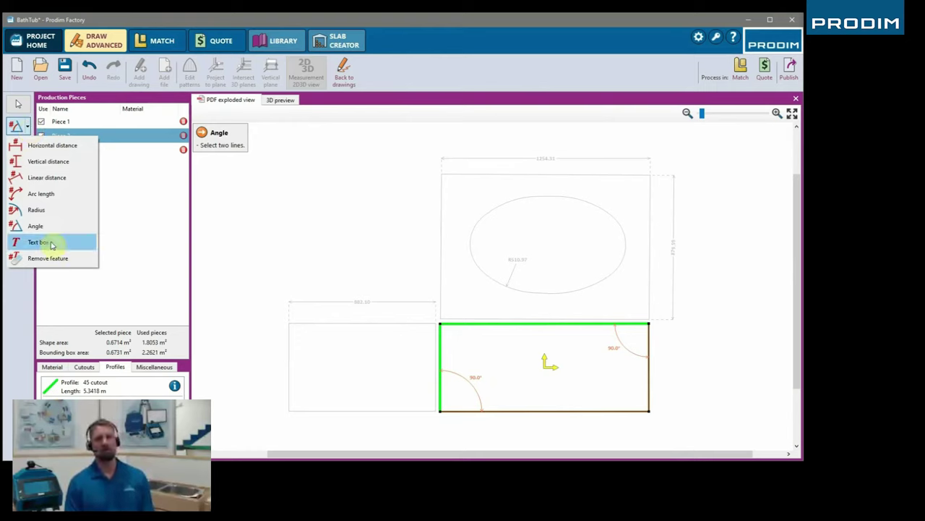
Place a text box in the upper left of Piece 2 reading "Green = 45 deg" and "Brown = Straight cut".
{"action": "left_click", "coordinate": [50, 245]}
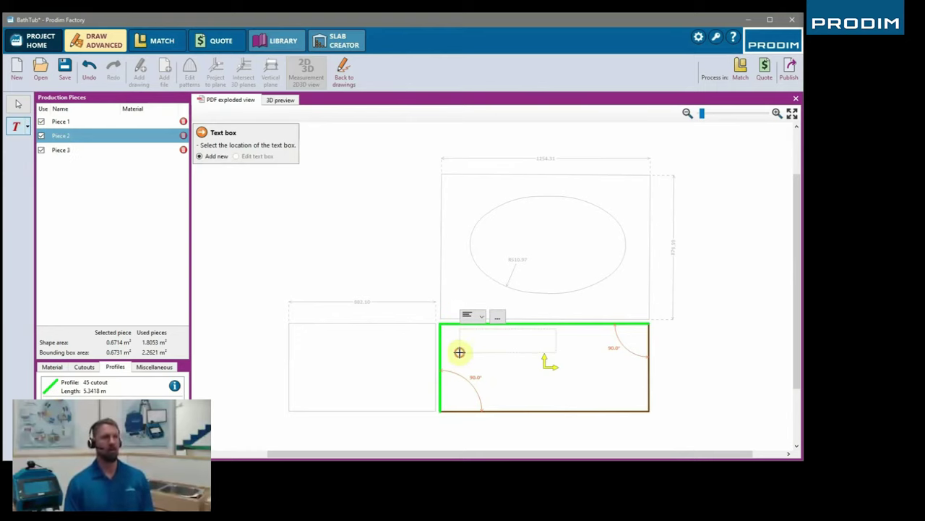
{"action": "left_click", "coordinate": [460, 352]}
{"action": "type", "text": "Green = 45 deg"}
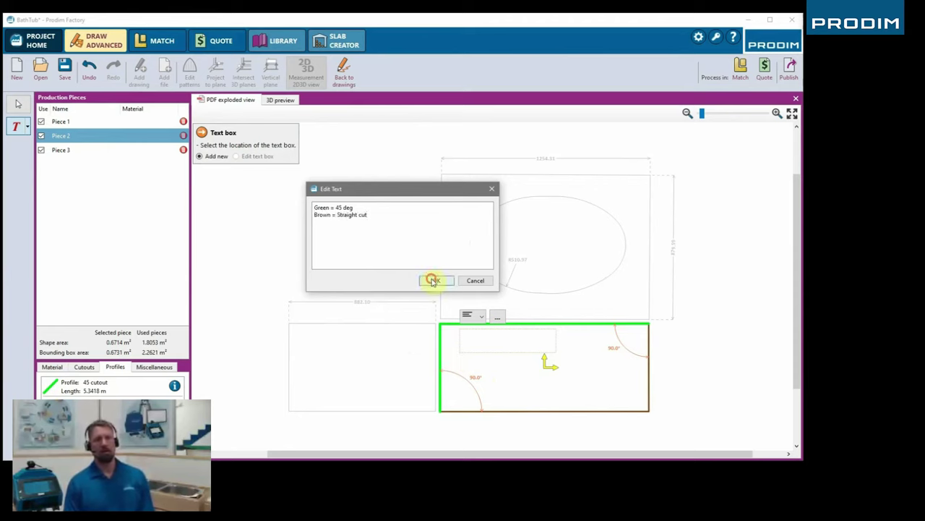
{"action": "left_click", "coordinate": [431, 280]}
{"action": "key", "text": "Escape"}
Assign the Bianco-Romano material to Piece 1, Piece 2 and Piece 3.
{"action": "left_click", "coordinate": [138, 123]}
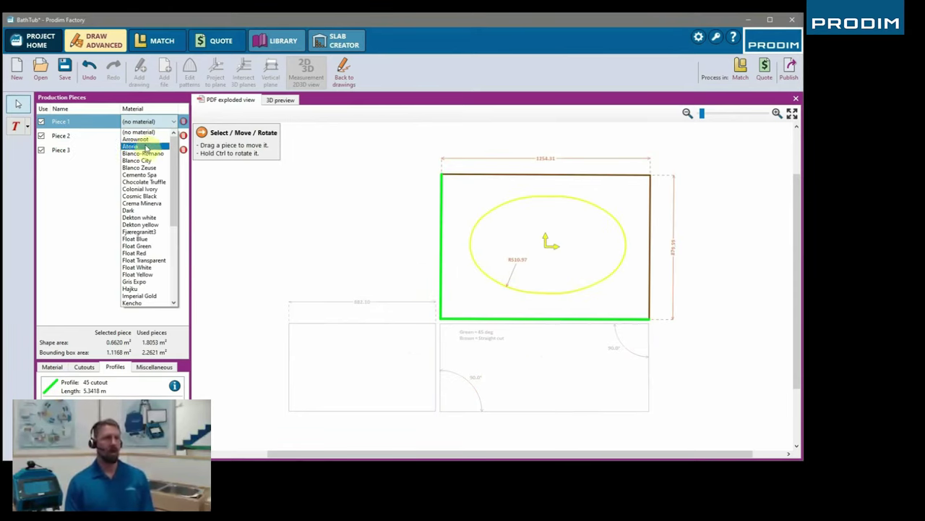
{"action": "left_click", "coordinate": [143, 154]}
{"action": "left_click", "coordinate": [750, 301]}
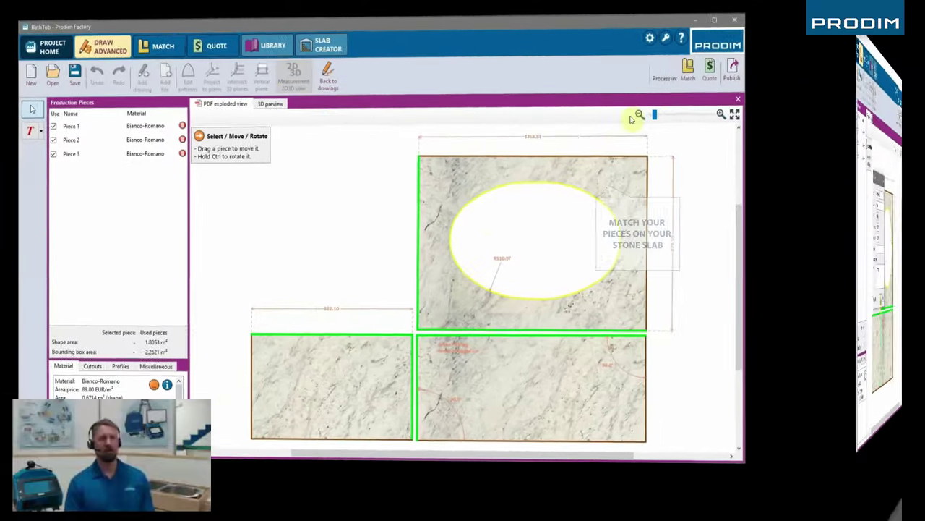
Save BathTub as Complete with production date 28-03-2022, delivery date 01-04-2022, customer approval and note "Design Complete", and process it in Match.
{"action": "left_click", "coordinate": [688, 69]}
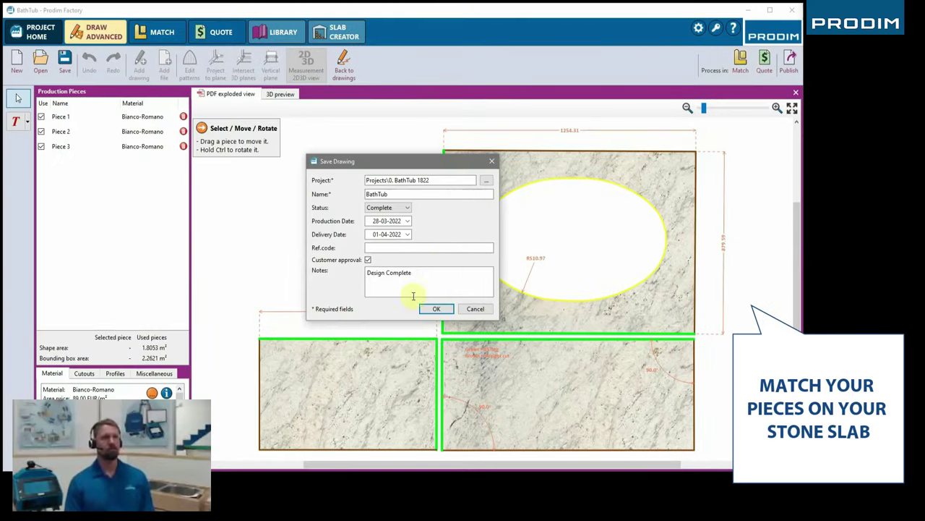
{"action": "left_click", "coordinate": [434, 309]}
{"action": "left_click", "coordinate": [406, 260]}
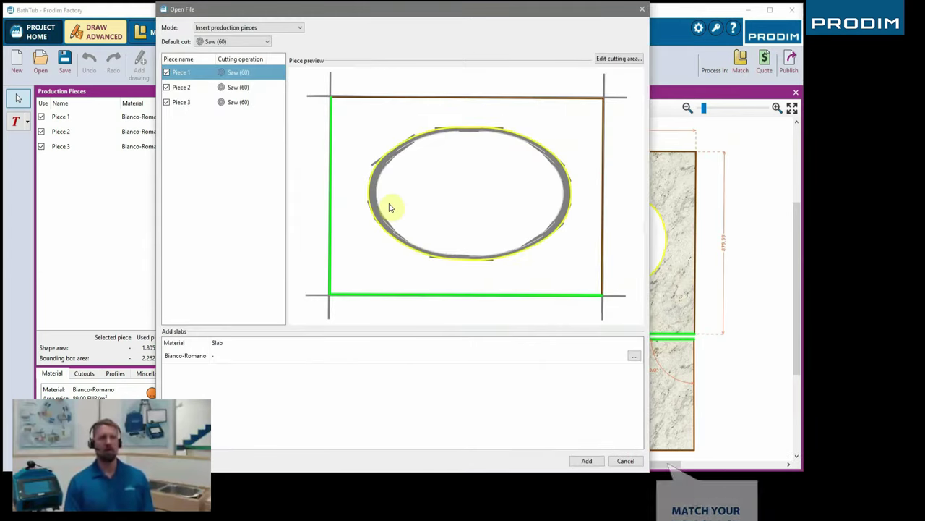
Set the cutting operation of Contour 2, Piece 1's oval cutout, to Milling (4) in the cutting area.
{"action": "left_click", "coordinate": [599, 58]}
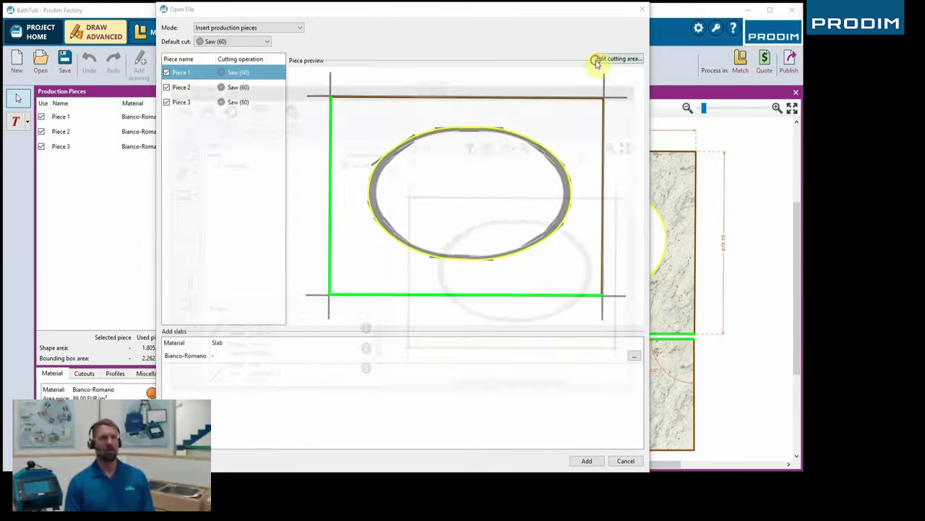
{"action": "left_click", "coordinate": [217, 182]}
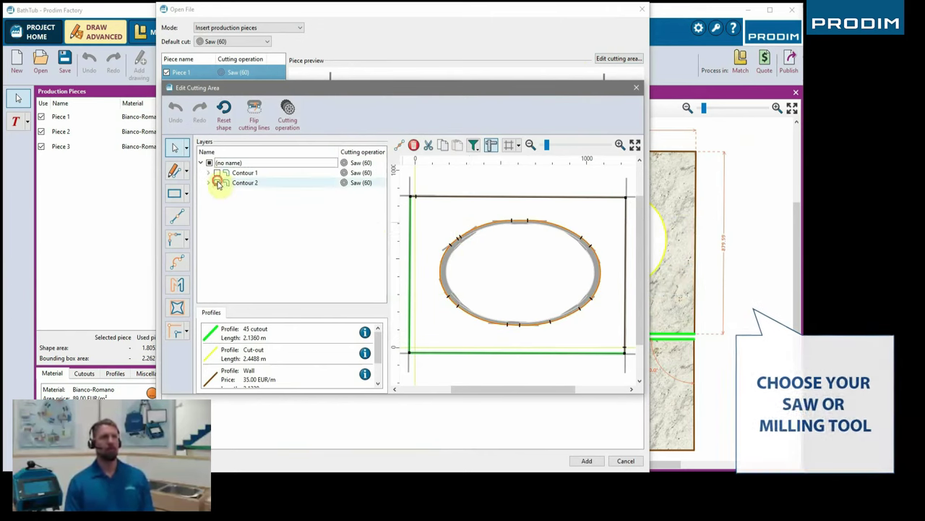
{"action": "left_click", "coordinate": [360, 182]}
{"action": "left_click", "coordinate": [372, 215]}
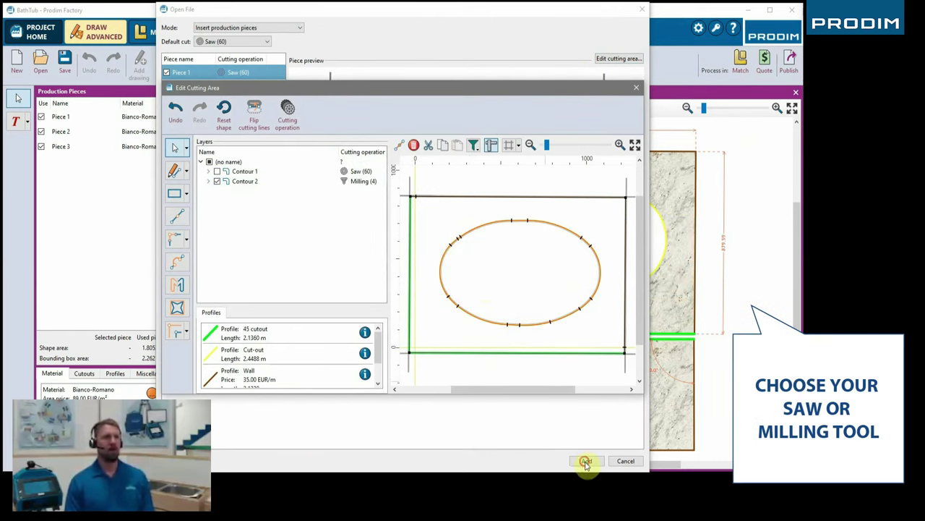
Close the cutting area with its changes saved and add Piece 1, Piece 2 and Piece 3 as production pieces.
{"action": "left_click", "coordinate": [636, 87]}
{"action": "left_click", "coordinate": [389, 254]}
{"action": "left_click", "coordinate": [580, 461]}
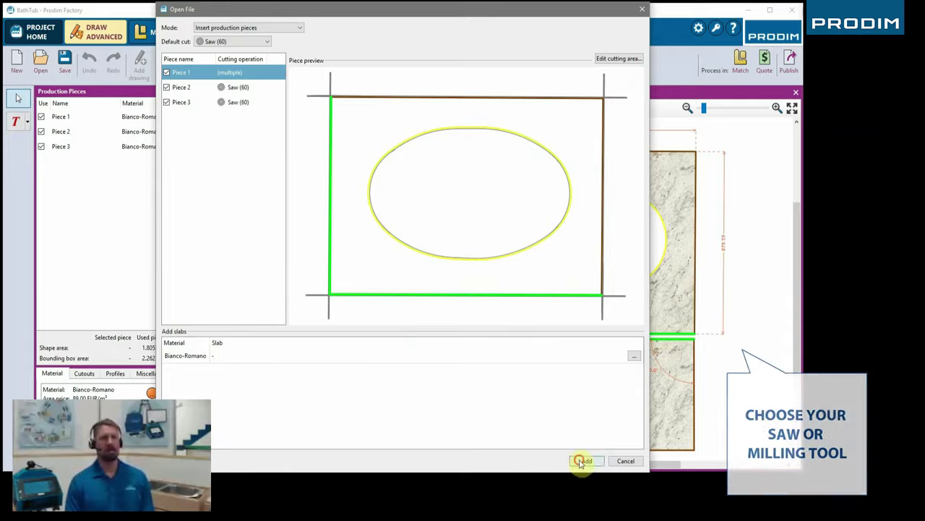
{"action": "left_click", "coordinate": [583, 460]}
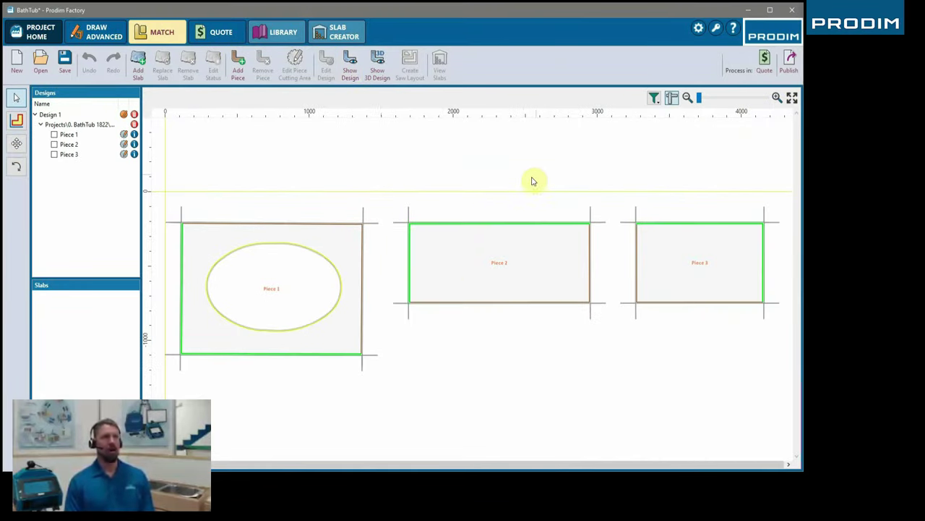
Add the Milano Grey slab to the match.
{"action": "left_click", "coordinate": [137, 65]}
{"action": "scroll", "coordinate": [424, 182], "scroll_direction": "down", "scroll_amount": 5}
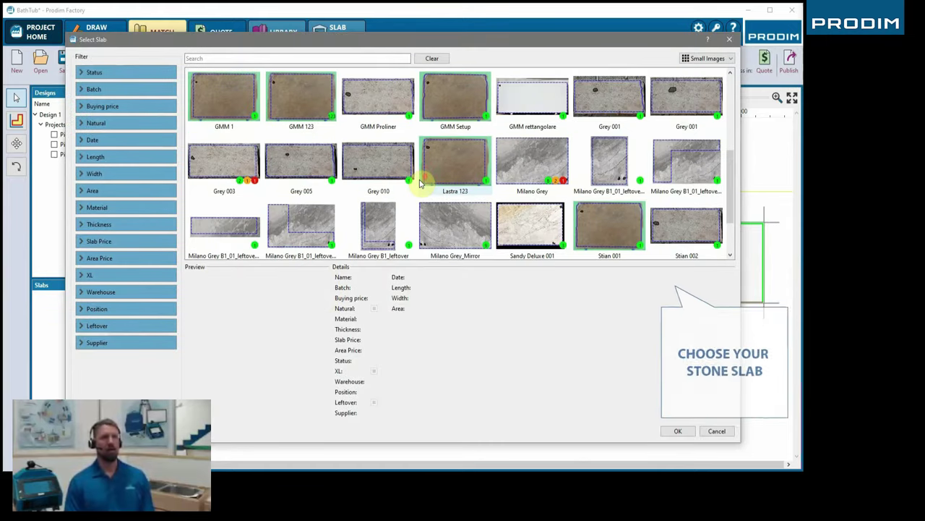
{"action": "scroll", "coordinate": [419, 183], "scroll_direction": "down", "scroll_amount": 2}
{"action": "scroll", "coordinate": [419, 184], "scroll_direction": "up", "scroll_amount": 8}
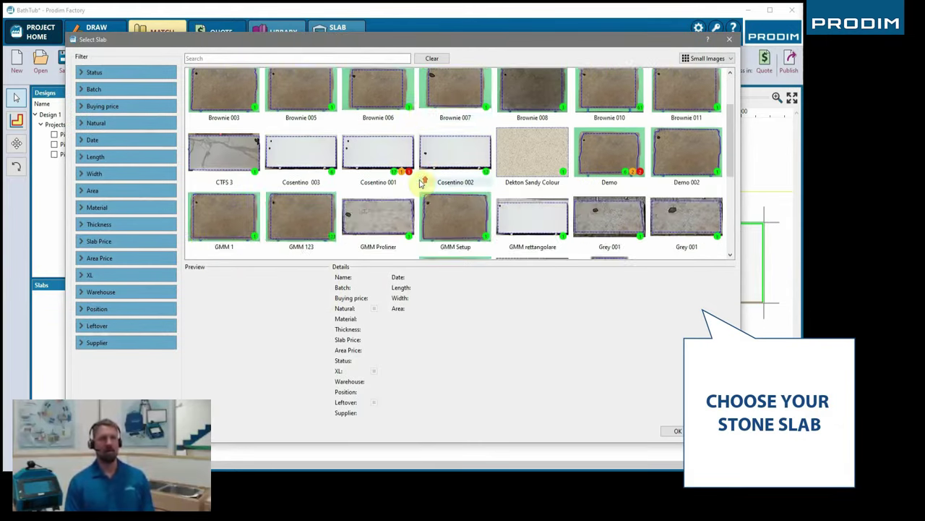
{"action": "scroll", "coordinate": [419, 183], "scroll_direction": "down", "scroll_amount": 5}
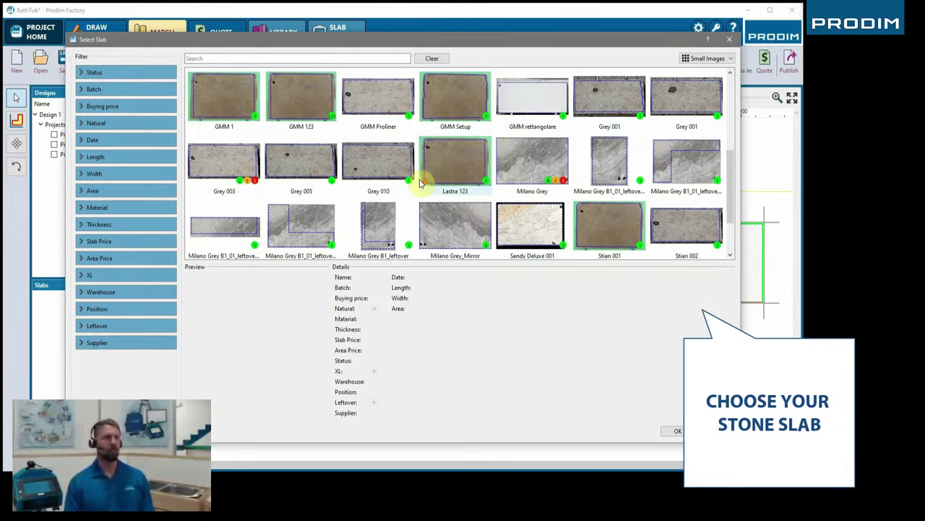
{"action": "left_click", "coordinate": [504, 183]}
{"action": "left_click", "coordinate": [679, 434]}
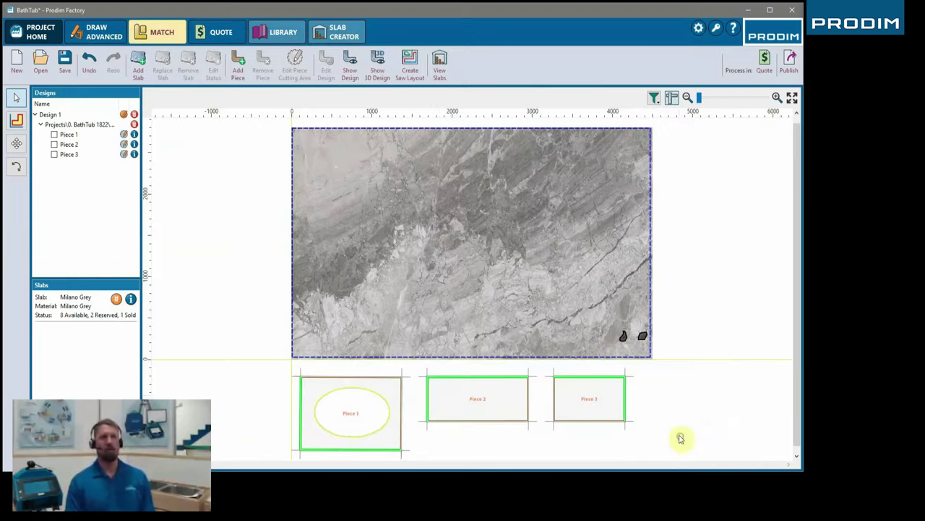
Place Piece 1, Piece 2 and Piece 3 on the Milano Grey slab, with Piece 2 below the other two.
{"action": "left_click_drag", "start_coordinate": [380, 404], "coordinate": [407, 204]}
{"action": "left_click_drag", "start_coordinate": [469, 374], "coordinate": [402, 279]}
{"action": "left_click_drag", "start_coordinate": [591, 376], "coordinate": [474, 217]}
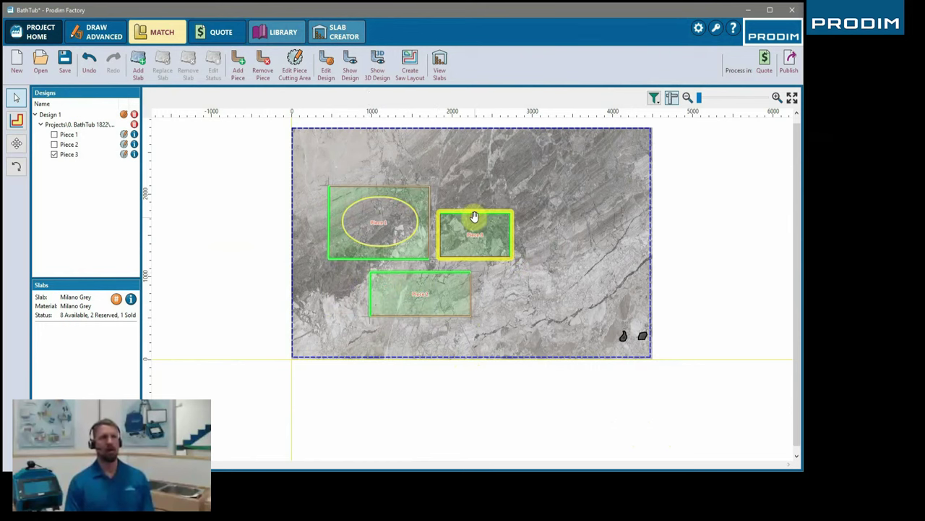
Show the 2D design preview and rearrange the pieces, with Piece 1 above Piece 2 at the slab's lower right and Piece 3 to their left.
{"action": "left_click", "coordinate": [384, 73]}
{"action": "left_click_drag", "start_coordinate": [415, 200], "coordinate": [410, 223]}
{"action": "left_click_drag", "start_coordinate": [411, 306], "coordinate": [543, 341]}
{"action": "left_click", "coordinate": [419, 249]}
{"action": "left_click_drag", "start_coordinate": [395, 319], "coordinate": [541, 338]}
{"action": "left_click_drag", "start_coordinate": [442, 284], "coordinate": [371, 308]}
Align Piece 1's lower edge to Piece 2's upper edge with offsets of 4.00 and 0.00.
{"action": "left_click", "coordinate": [499, 331]}
{"action": "left_click", "coordinate": [16, 120]}
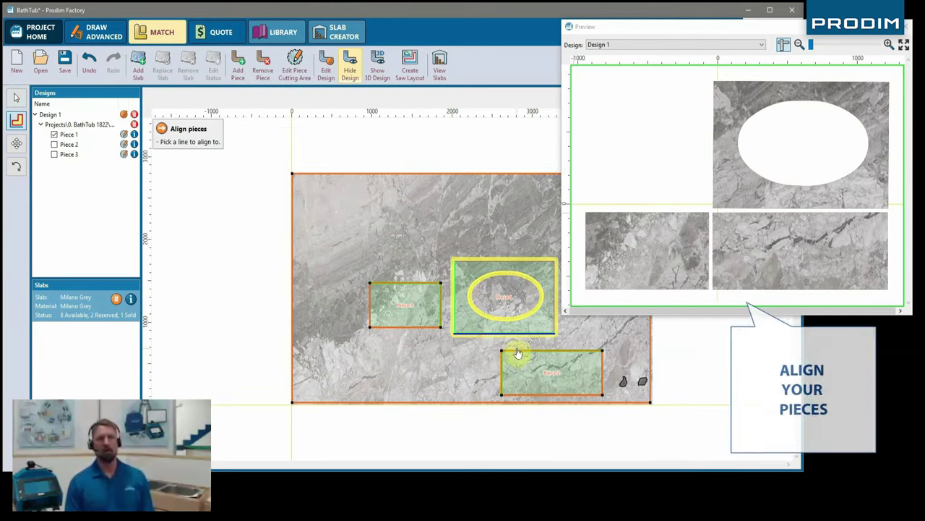
{"action": "left_click", "coordinate": [517, 351]}
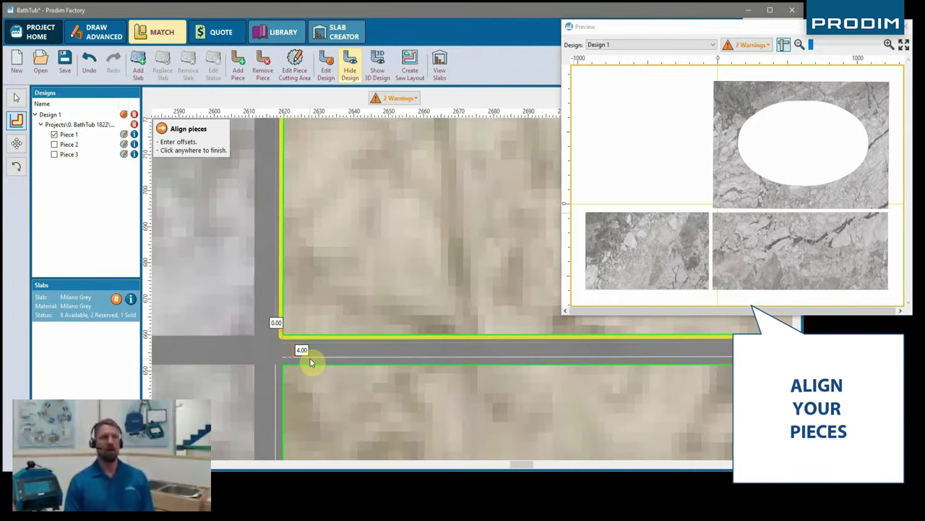
Rotate Piece 3 upright and align its green edge to Piece 1's left edge with offsets of 4.00 and 0.00.
{"action": "left_click", "coordinate": [335, 253]}
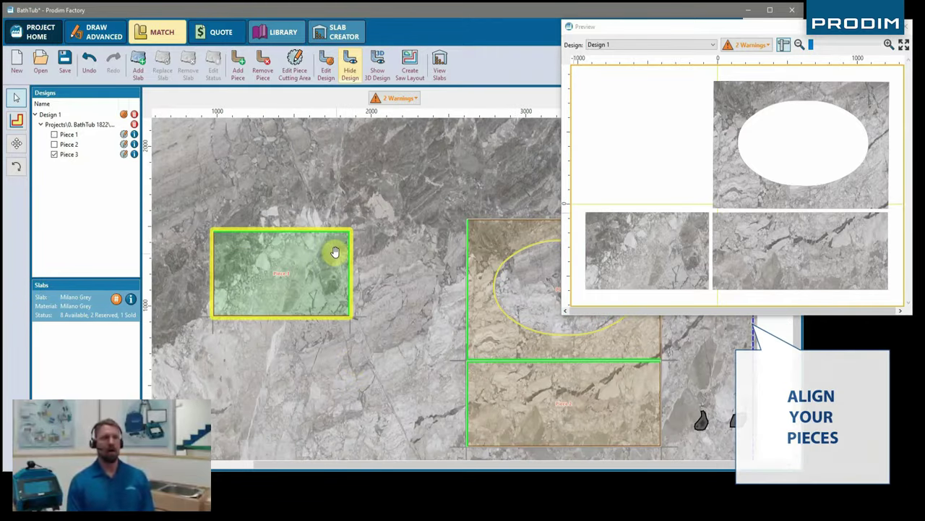
{"action": "left_click_drag", "start_coordinate": [337, 248], "coordinate": [410, 330]}
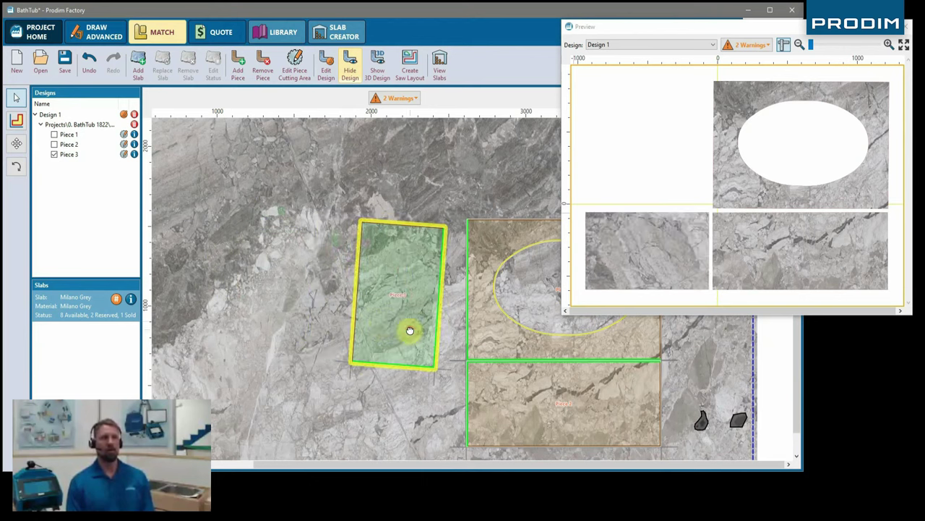
{"action": "left_click", "coordinate": [16, 121]}
{"action": "left_click", "coordinate": [438, 334]}
{"action": "left_click", "coordinate": [469, 334]}
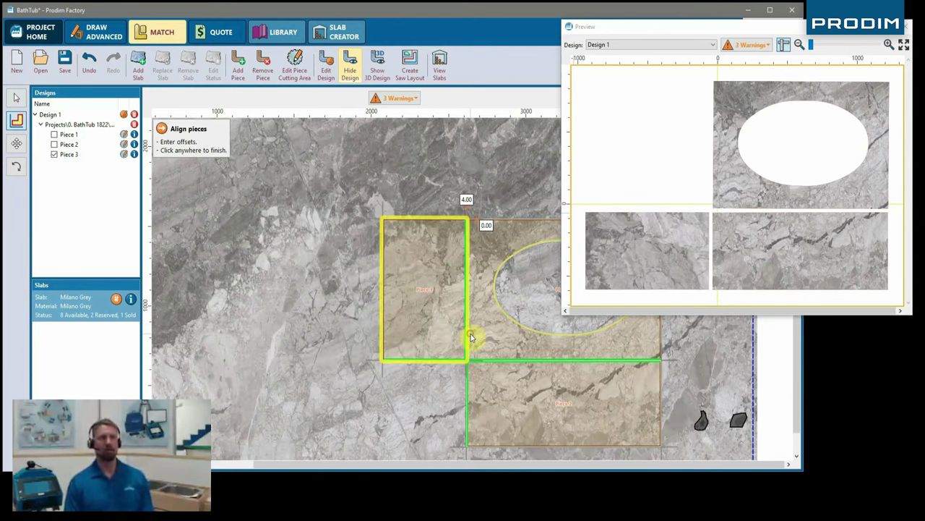
{"action": "left_click", "coordinate": [457, 403]}
Shift the aligned pieces slightly right on the slab, and in Design 1 rotate Piece 3 upright against Piece 1's left side.
{"action": "left_click_drag", "start_coordinate": [517, 396], "coordinate": [542, 395]}
{"action": "left_click", "coordinate": [903, 33]}
{"action": "left_click", "coordinate": [125, 115]}
{"action": "left_click", "coordinate": [395, 333]}
{"action": "left_click_drag", "start_coordinate": [334, 314], "coordinate": [428, 295], "text": "ctrl"}
{"action": "left_click_drag", "start_coordinate": [376, 365], "coordinate": [418, 227]}
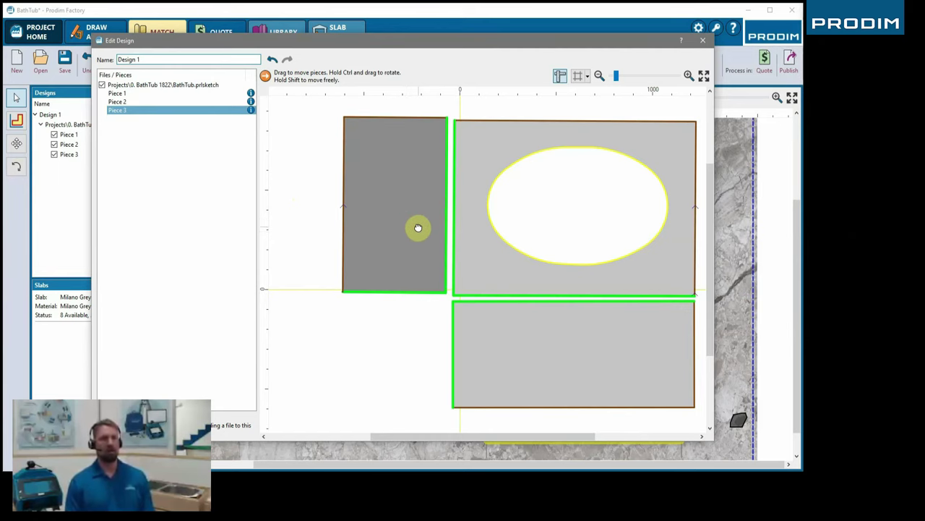
Adjust Piece 2 beneath Piece 1 in Design 1, save the design changes and show the 2D preview again.
{"action": "scroll", "coordinate": [421, 238], "scroll_direction": "up", "scroll_amount": 2}
{"action": "left_click", "coordinate": [491, 357]}
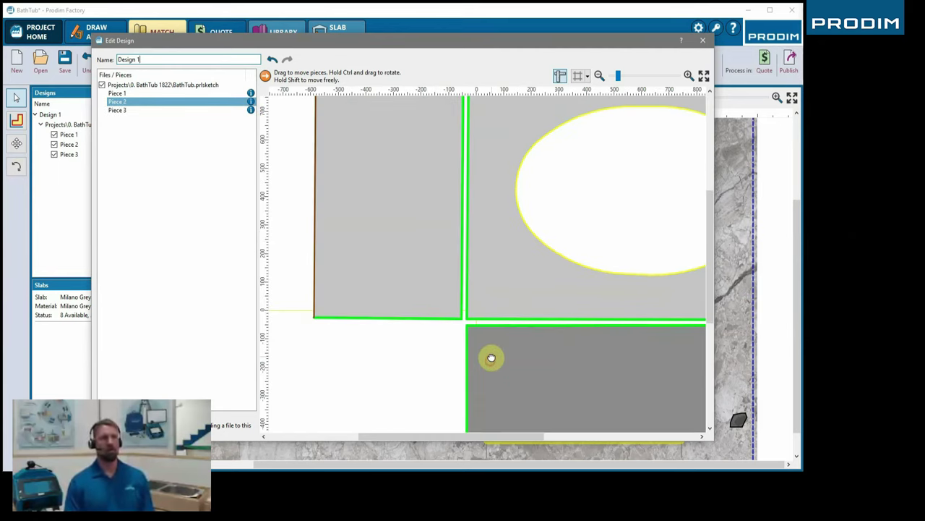
{"action": "left_click", "coordinate": [702, 39]}
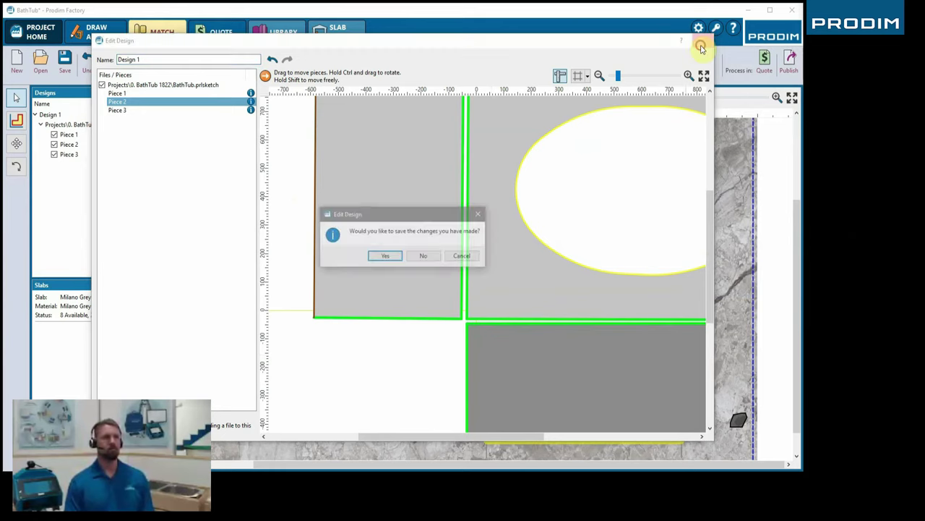
{"action": "left_click", "coordinate": [385, 255]}
{"action": "left_click", "coordinate": [357, 71]}
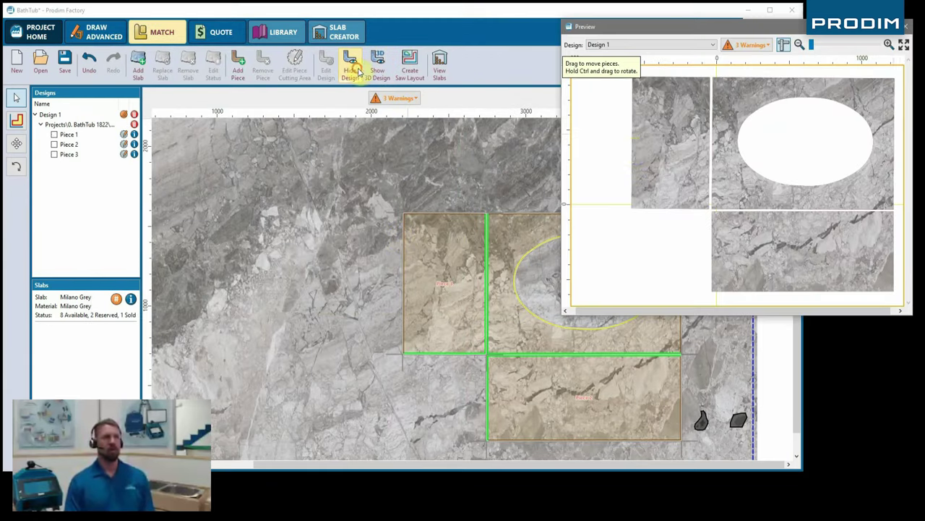
Select all three pieces and shift them together slightly on the slab.
{"action": "left_click", "coordinate": [440, 316]}
{"action": "left_click", "coordinate": [508, 320], "text": "ctrl"}
{"action": "left_click", "coordinate": [535, 403], "text": "ctrl"}
{"action": "mouse_move", "coordinate": [537, 402]}
{"action": "left_mouse_down"}
{"action": "mouse_move", "coordinate": [508, 407]}
{"action": "mouse_move", "coordinate": [534, 411]}
{"action": "left_mouse_up"}
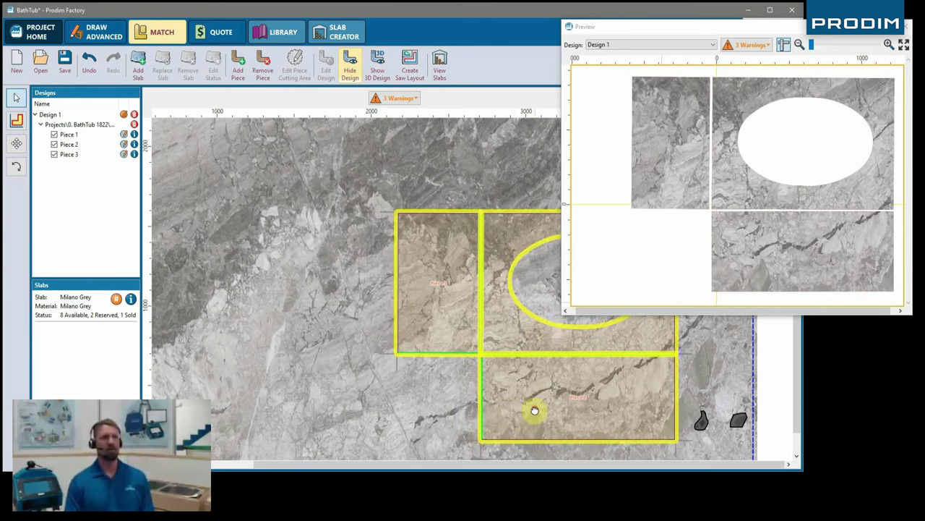
{"action": "left_click", "coordinate": [433, 421]}
{"action": "scroll", "coordinate": [435, 420], "scroll_direction": "down", "scroll_amount": 2}
{"action": "scroll", "coordinate": [465, 225], "scroll_direction": "up", "scroll_amount": 2}
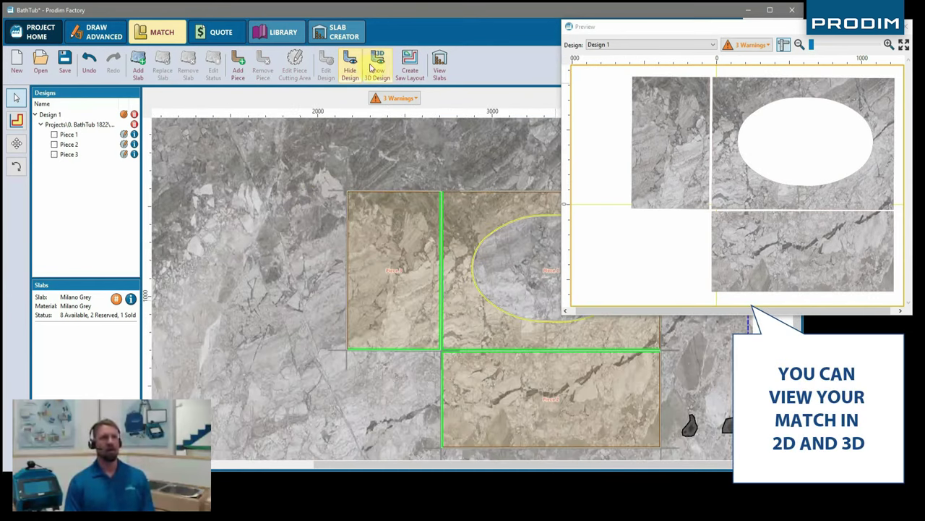
Show Design 1 in 3D, inspect the matched corner, and shrink and move the 3D preview window clear of the pieces.
{"action": "left_click", "coordinate": [372, 67]}
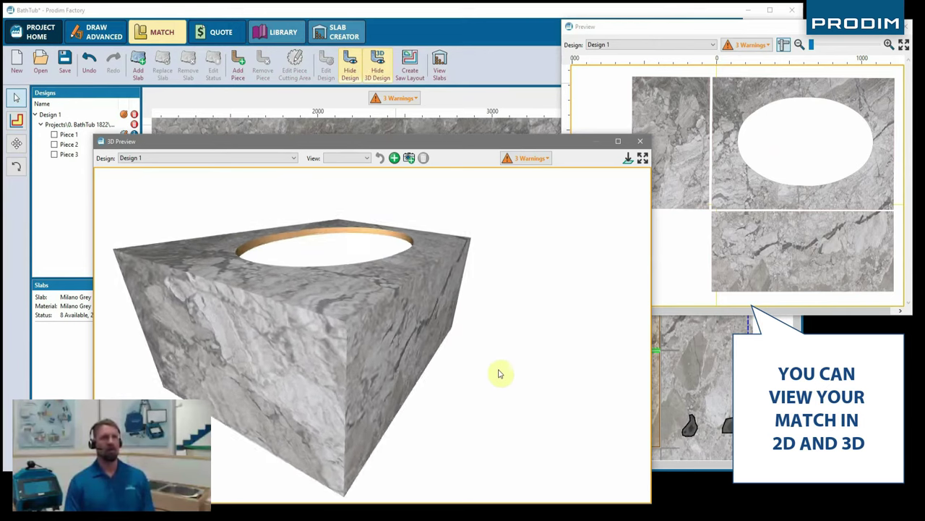
{"action": "left_click_drag", "start_coordinate": [548, 381], "coordinate": [431, 378]}
{"action": "scroll", "coordinate": [432, 378], "scroll_direction": "down", "scroll_amount": 3}
{"action": "scroll", "coordinate": [410, 381], "scroll_direction": "up", "scroll_amount": 3}
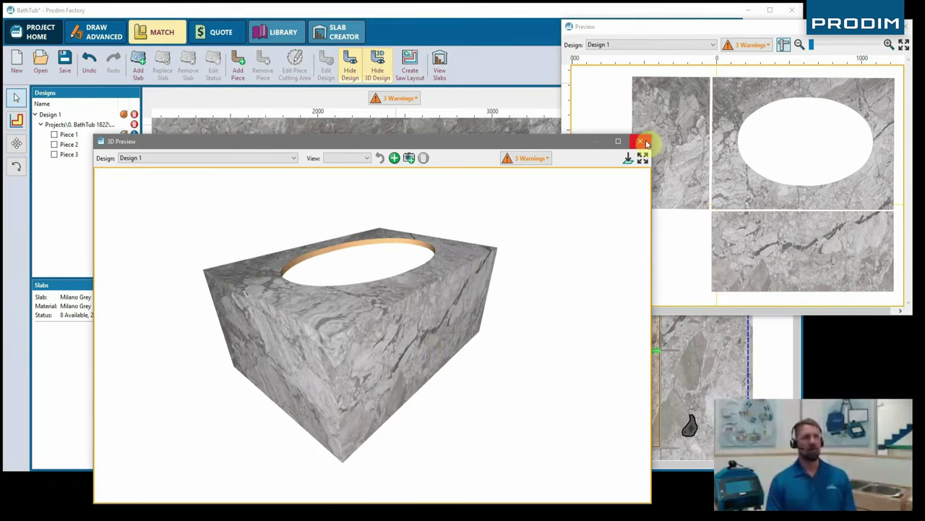
{"action": "left_click_drag", "start_coordinate": [652, 135], "coordinate": [386, 288]}
{"action": "left_click_drag", "start_coordinate": [296, 299], "coordinate": [204, 314]}
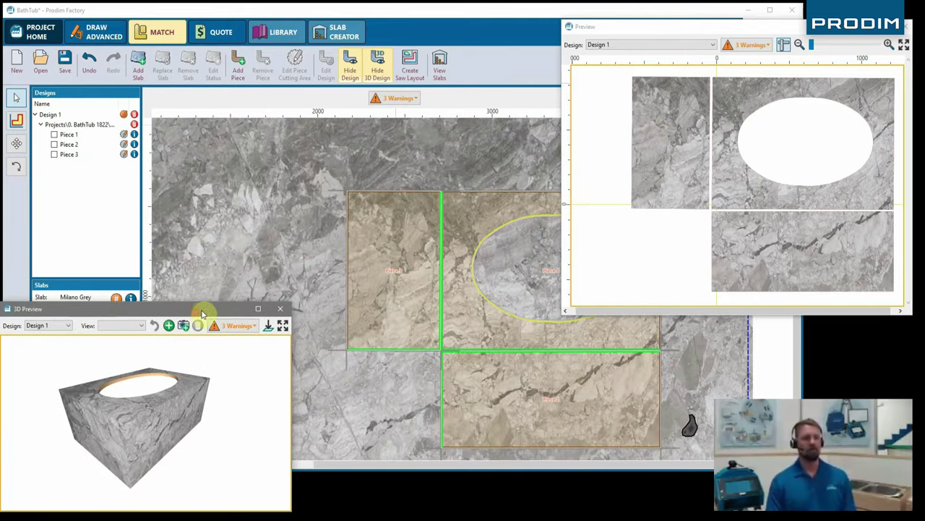
Shift the three pieces together toward the slab's upper left, checking the vein match on the 3D model.
{"action": "left_click", "coordinate": [412, 257]}
{"action": "left_click_drag", "start_coordinate": [478, 352], "coordinate": [446, 338]}
{"action": "left_click_drag", "start_coordinate": [116, 449], "coordinate": [158, 442]}
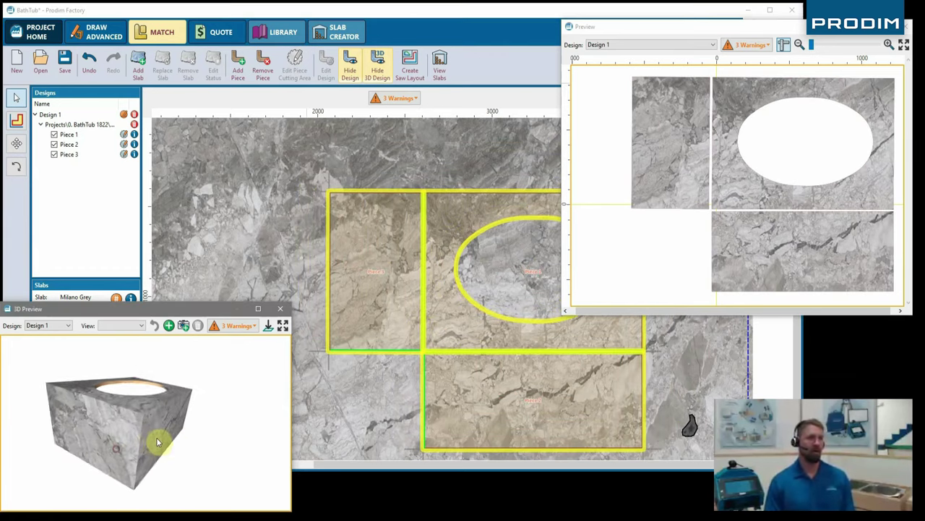
{"action": "left_click_drag", "start_coordinate": [437, 332], "coordinate": [427, 324]}
{"action": "left_click_drag", "start_coordinate": [222, 438], "coordinate": [130, 443]}
{"action": "left_click_drag", "start_coordinate": [393, 301], "coordinate": [397, 300]}
{"action": "mouse_move", "coordinate": [140, 417]}
{"action": "left_mouse_down"}
{"action": "mouse_move", "coordinate": [124, 429]}
{"action": "mouse_move", "coordinate": [93, 399]}
{"action": "mouse_move", "coordinate": [174, 430]}
{"action": "mouse_move", "coordinate": [37, 407]}
{"action": "mouse_move", "coordinate": [21, 419]}
{"action": "mouse_move", "coordinate": [127, 403]}
{"action": "mouse_move", "coordinate": [140, 434]}
{"action": "mouse_move", "coordinate": [134, 409]}
{"action": "left_mouse_up"}
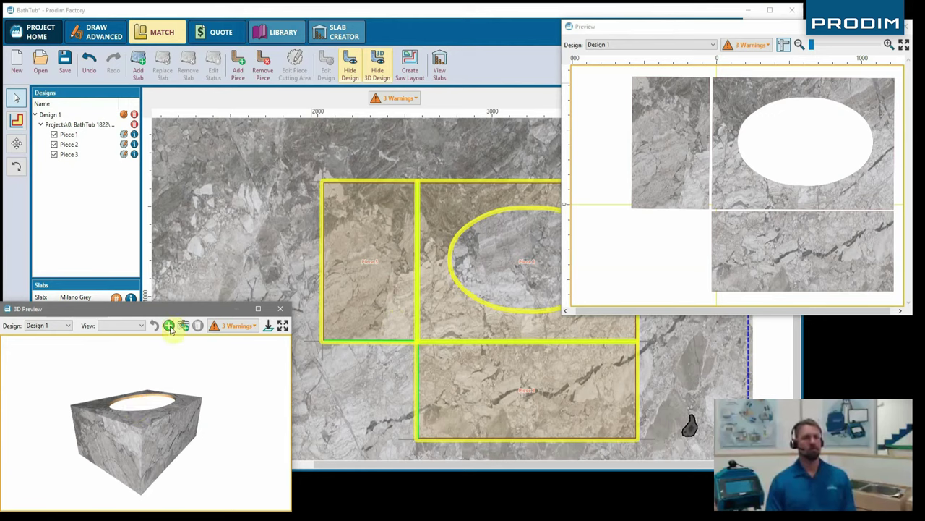
Deselect the pieces, shrink the 2D preview window to uncover the slab and fit the design inside it.
{"action": "left_click", "coordinate": [680, 375]}
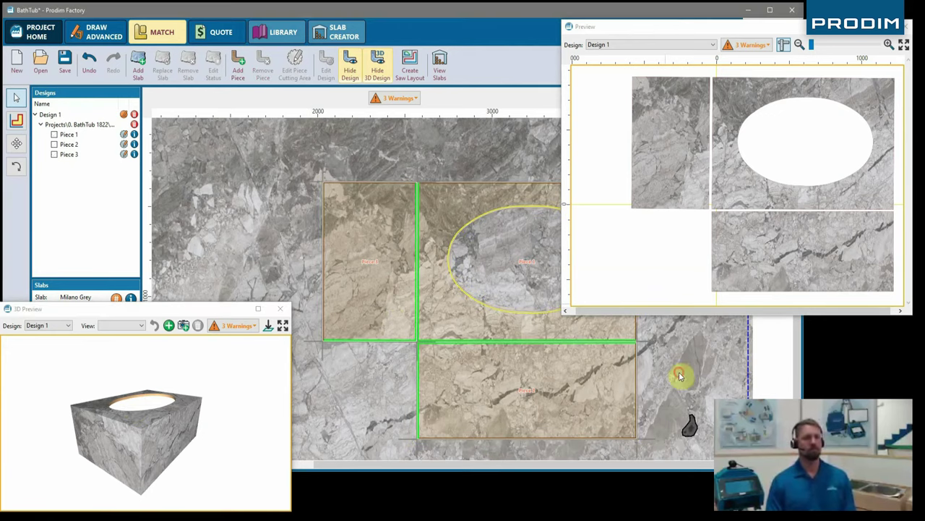
{"action": "left_click_drag", "start_coordinate": [566, 316], "coordinate": [638, 248]}
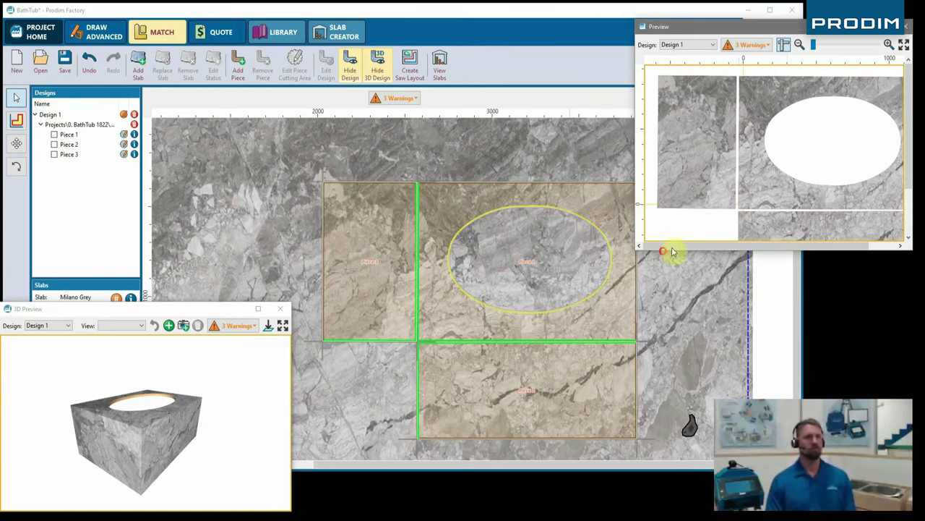
{"action": "left_click", "coordinate": [903, 44]}
Create a saw layout and dimension the horizontal and vertical distances from the outer piece corners to the slab edges.
{"action": "left_click", "coordinate": [409, 61]}
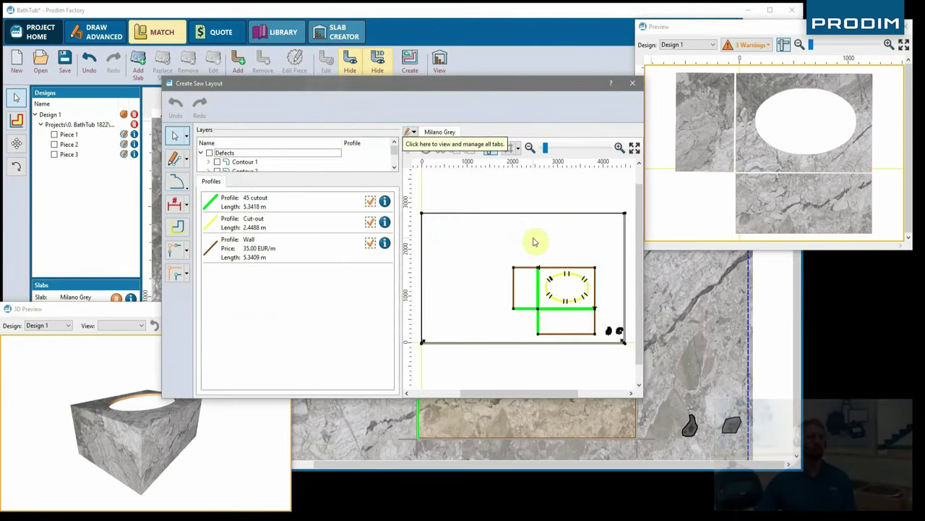
{"action": "left_click", "coordinate": [175, 204]}
{"action": "left_click", "coordinate": [594, 266]}
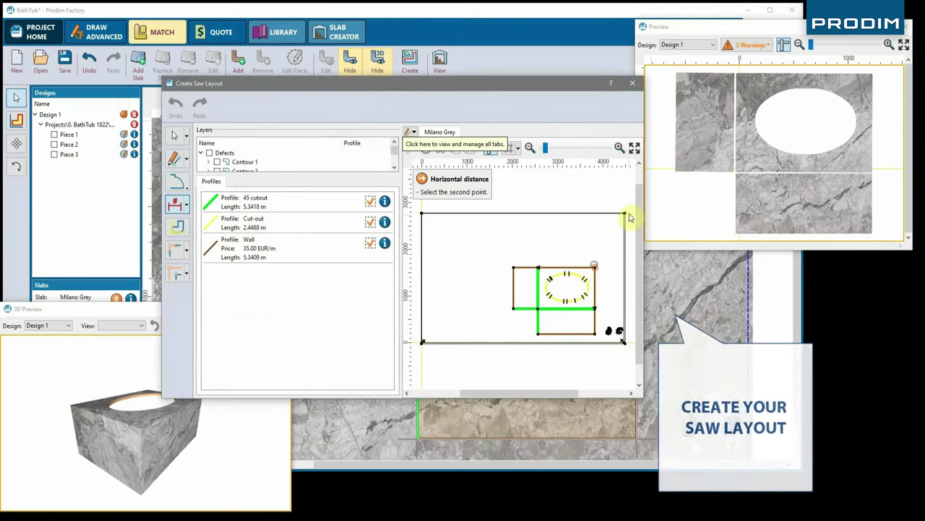
{"action": "left_click", "coordinate": [626, 214]}
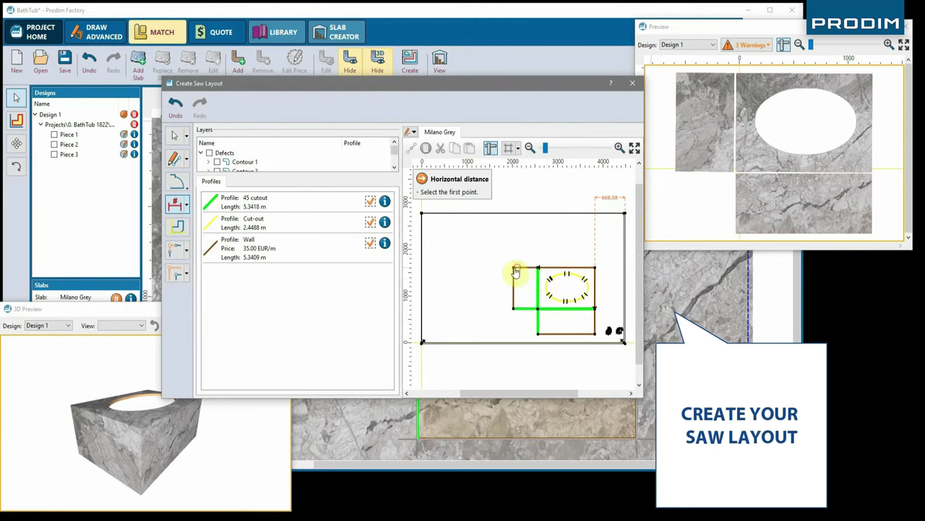
{"action": "left_click", "coordinate": [185, 205]}
{"action": "left_click", "coordinate": [210, 242]}
{"action": "left_click", "coordinate": [537, 332]}
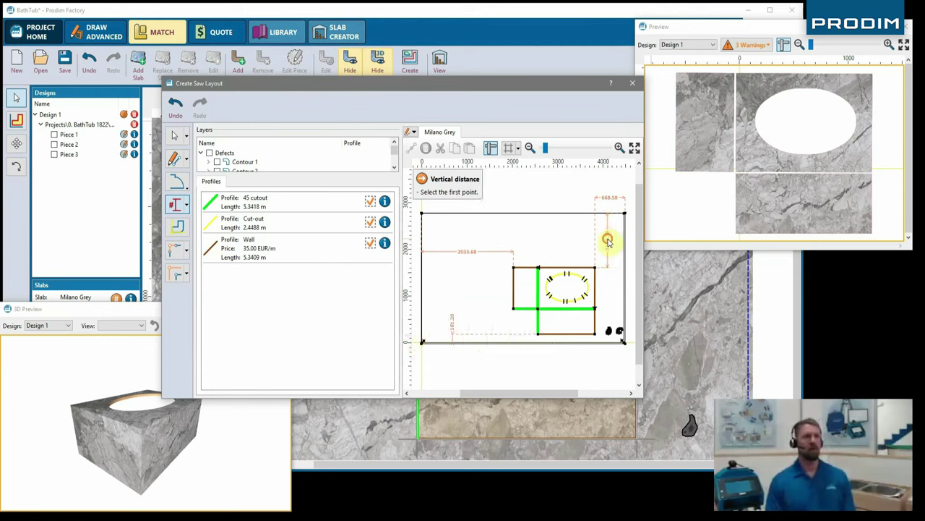
Enlarge the saw layout's layer list and close the layout without saving its changes.
{"action": "left_click_drag", "start_coordinate": [369, 172], "coordinate": [372, 234]}
{"action": "left_click", "coordinate": [631, 84]}
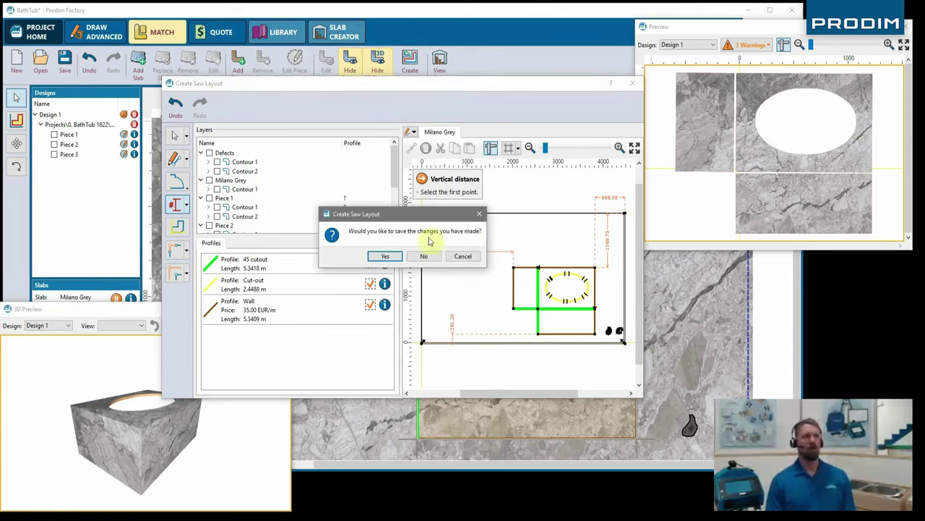
{"action": "left_click", "coordinate": [426, 253]}
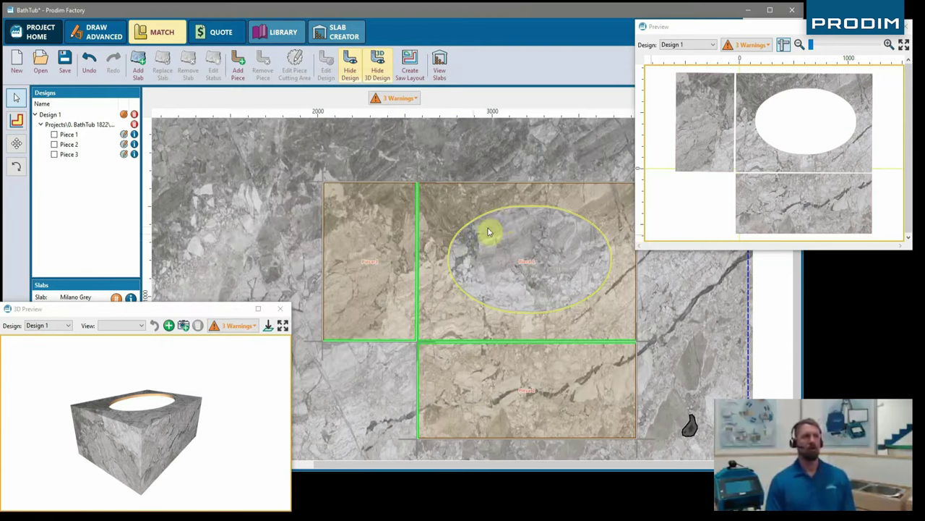
Save the current 3D view of Design 1 as View 1.
{"action": "left_click", "coordinate": [169, 326]}
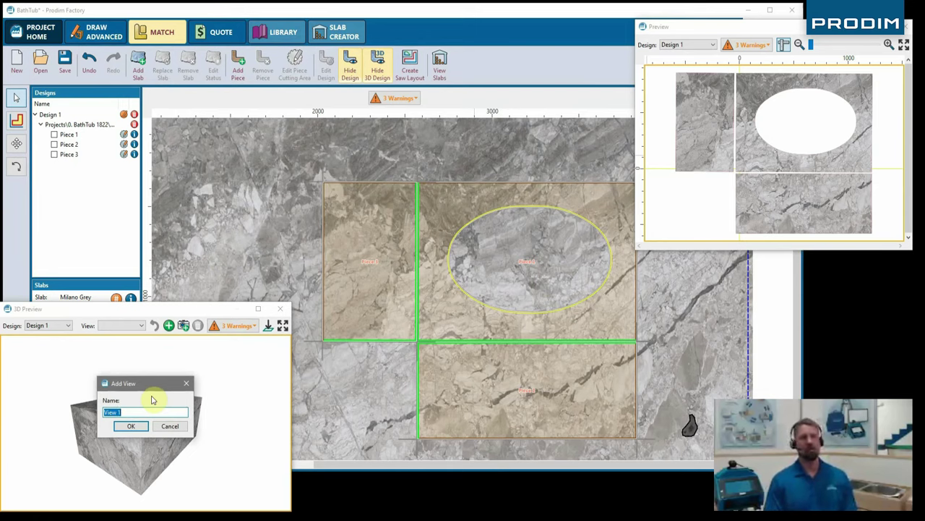
{"action": "left_click", "coordinate": [138, 426]}
Save a close-up 3D view of the surround's corner beside the oval cutout as Detail 1.
{"action": "left_click", "coordinate": [108, 415]}
{"action": "scroll", "coordinate": [77, 428], "scroll_direction": "up", "scroll_amount": 4}
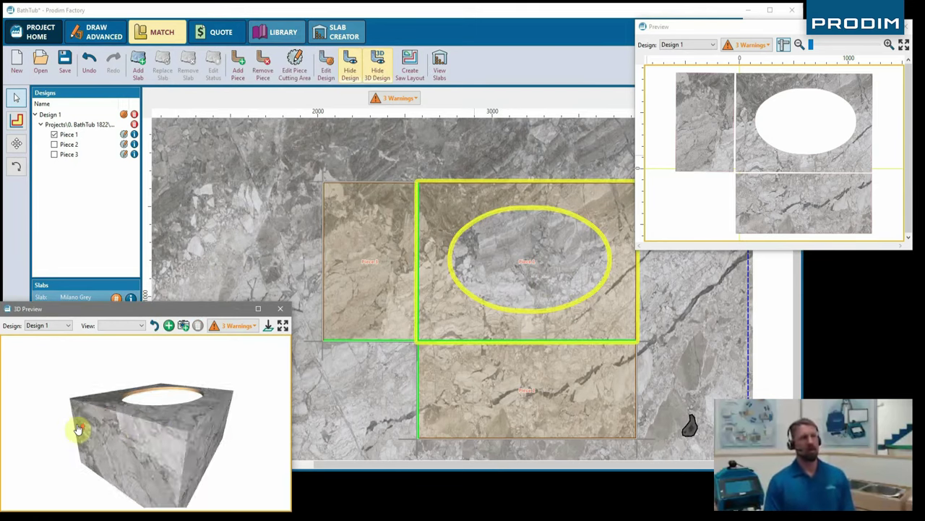
{"action": "left_click_drag", "start_coordinate": [126, 415], "coordinate": [134, 451]}
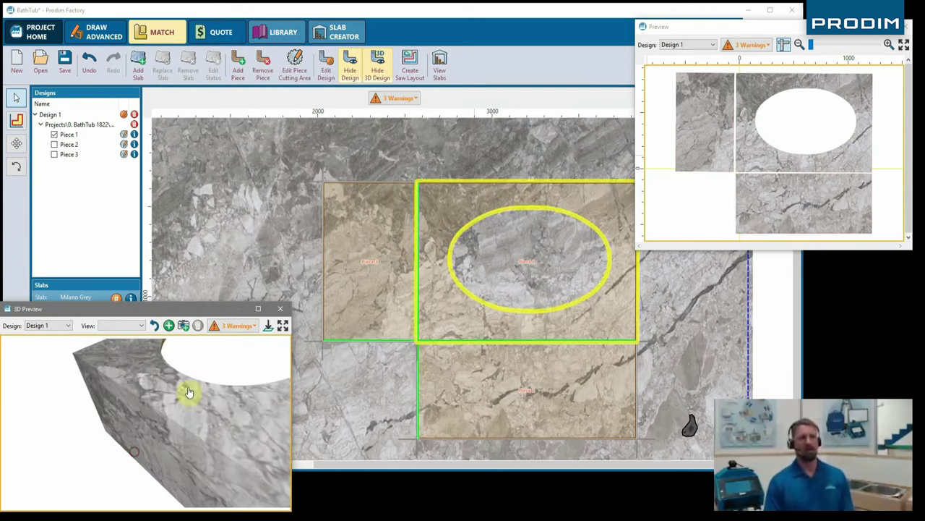
{"action": "left_click", "coordinate": [168, 327]}
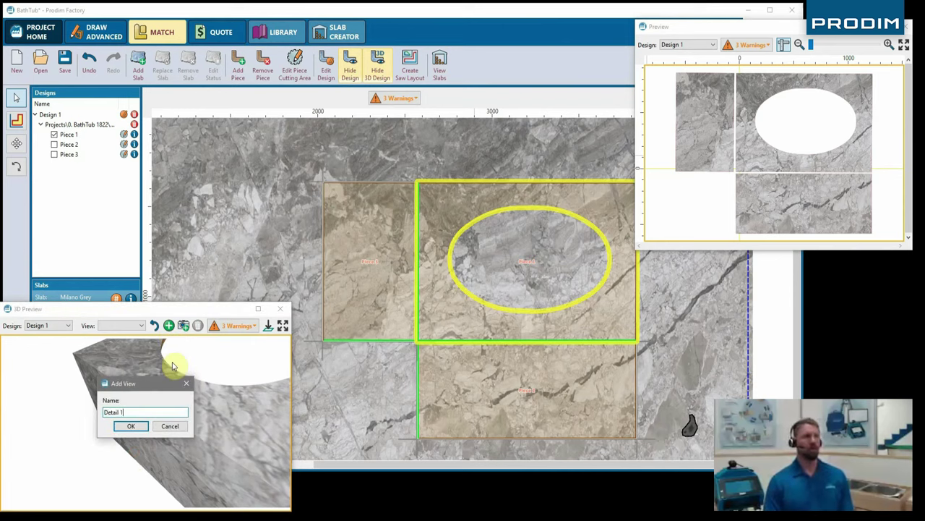
{"action": "left_click", "coordinate": [129, 427]}
Deselect the piece and save the nesting as BathTub_optA in project 0. BathTub 1822 with customer approval ticked.
{"action": "mouse_move", "coordinate": [193, 420]}
{"action": "left_mouse_down"}
{"action": "mouse_move", "coordinate": [212, 394]}
{"action": "mouse_move", "coordinate": [209, 418]}
{"action": "left_mouse_up"}
{"action": "left_click", "coordinate": [316, 407]}
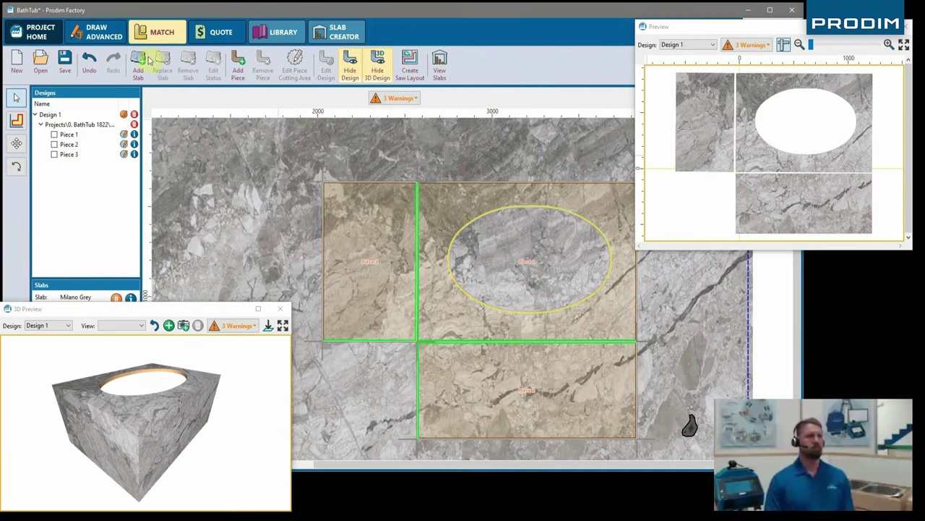
{"action": "left_click", "coordinate": [66, 62]}
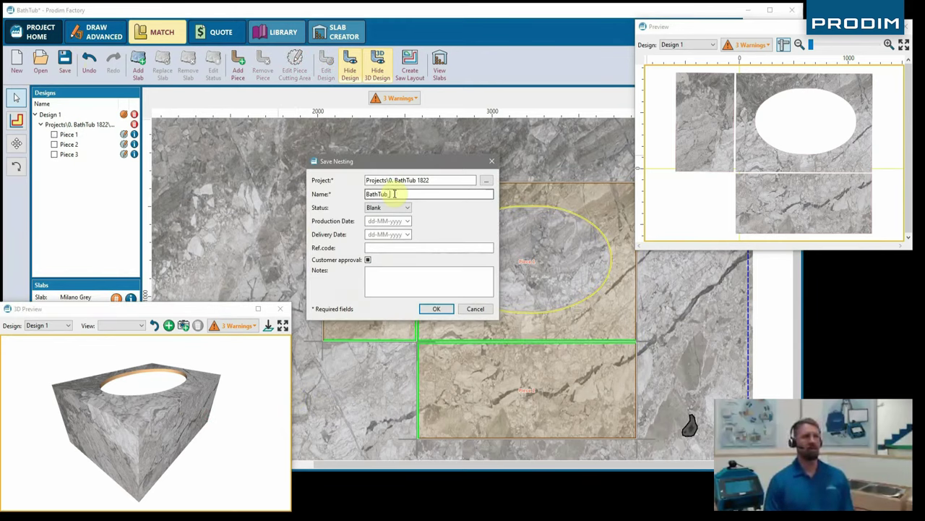
{"action": "left_click", "coordinate": [428, 309]}
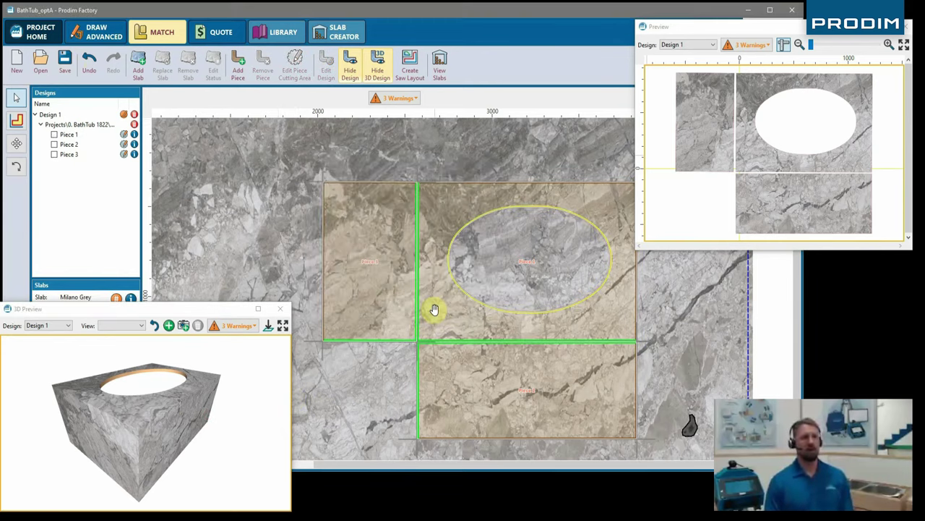
Select all three pieces and move them together to the lower-left area of the Milano Grey slab, away from the dark diagonal vein.
{"action": "left_click", "coordinate": [416, 295]}
{"action": "left_click", "coordinate": [445, 325], "text": "ctrl"}
{"action": "left_click", "coordinate": [458, 384], "text": "ctrl"}
{"action": "left_click_drag", "start_coordinate": [458, 384], "coordinate": [309, 307]}
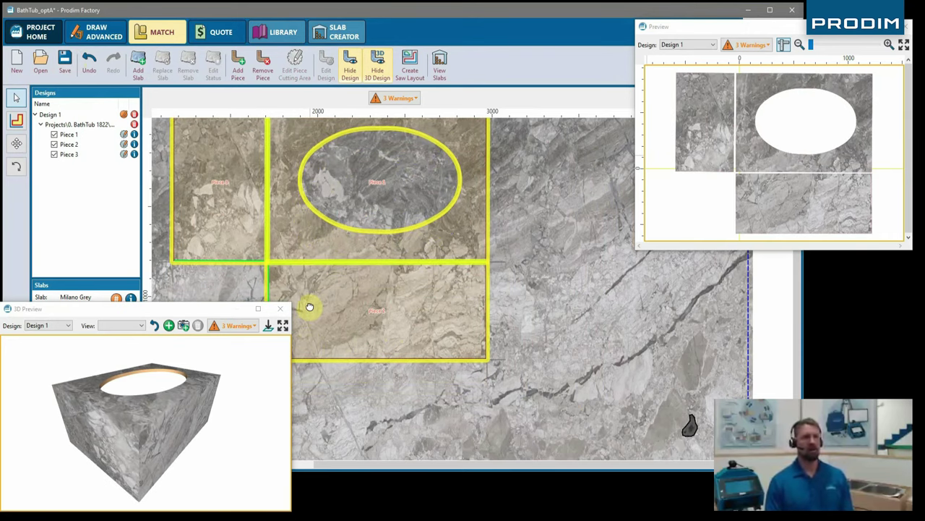
{"action": "scroll", "coordinate": [339, 325], "scroll_direction": "down", "scroll_amount": 1}
{"action": "left_click_drag", "start_coordinate": [409, 259], "coordinate": [338, 316]}
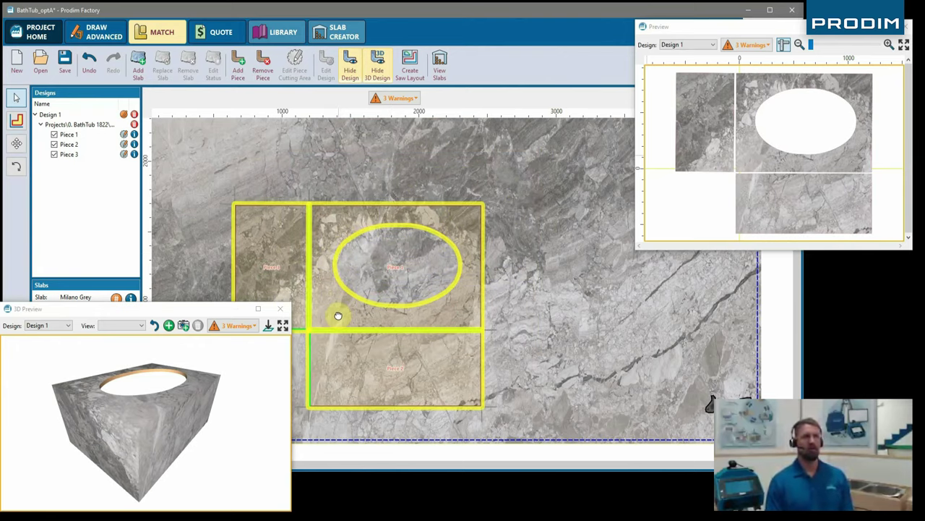
{"action": "left_click_drag", "start_coordinate": [337, 316], "coordinate": [345, 316]}
Save the rearranged nesting as BathTub_optB and store its current 3D view as View 3.
{"action": "left_click_drag", "start_coordinate": [209, 425], "coordinate": [121, 426]}
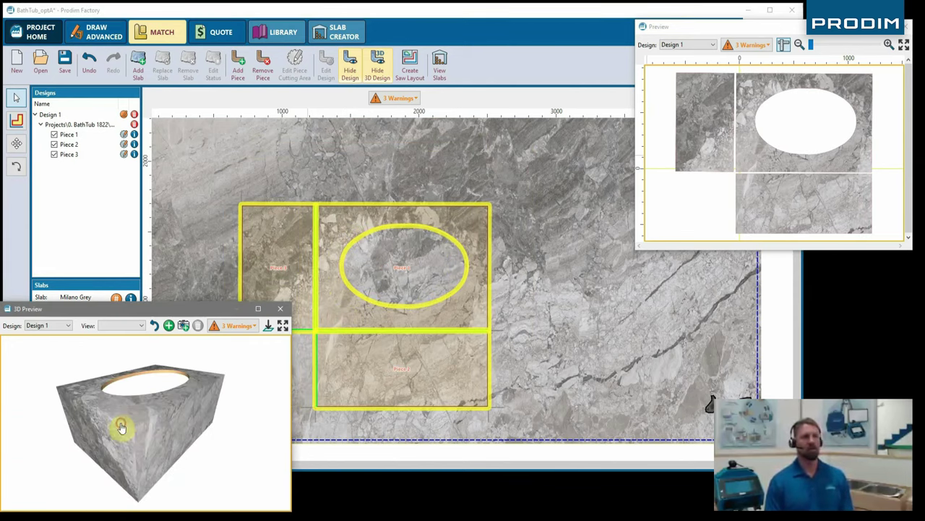
{"action": "left_click", "coordinate": [64, 65]}
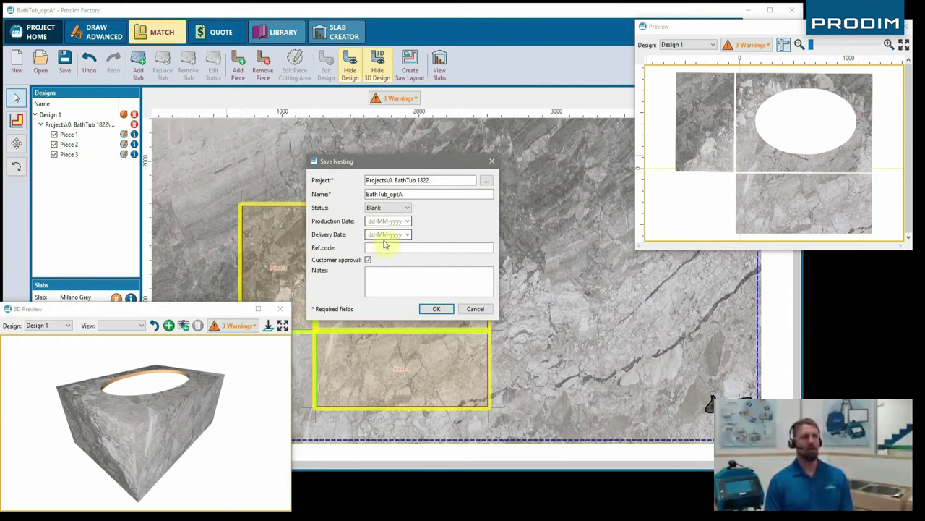
{"action": "left_click", "coordinate": [437, 310]}
{"action": "left_click", "coordinate": [182, 326]}
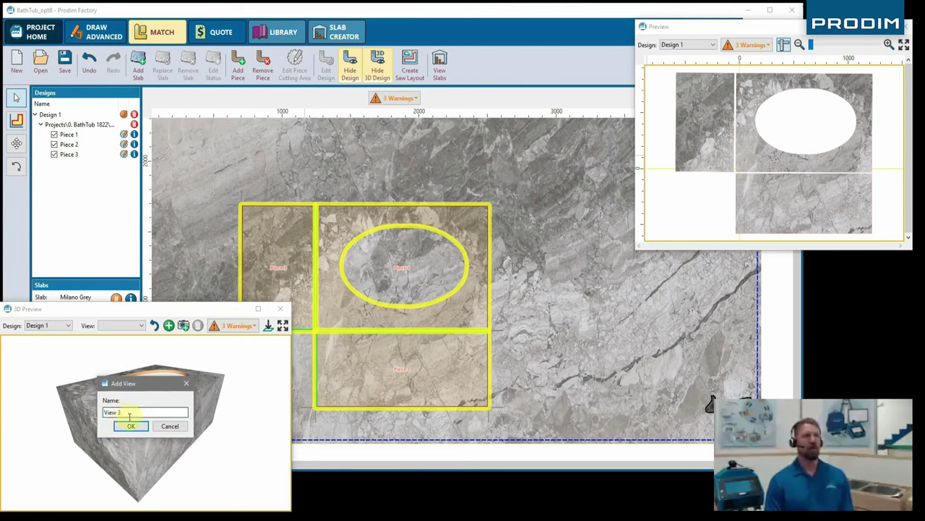
{"action": "left_click", "coordinate": [130, 426]}
Orbit the 3D design to face one side panel and save it as a view named Side view.
{"action": "left_click_drag", "start_coordinate": [125, 466], "coordinate": [192, 455]}
{"action": "left_click_drag", "start_coordinate": [281, 431], "coordinate": [277, 432]}
{"action": "left_click", "coordinate": [159, 323]}
{"action": "left_click", "coordinate": [163, 324]}
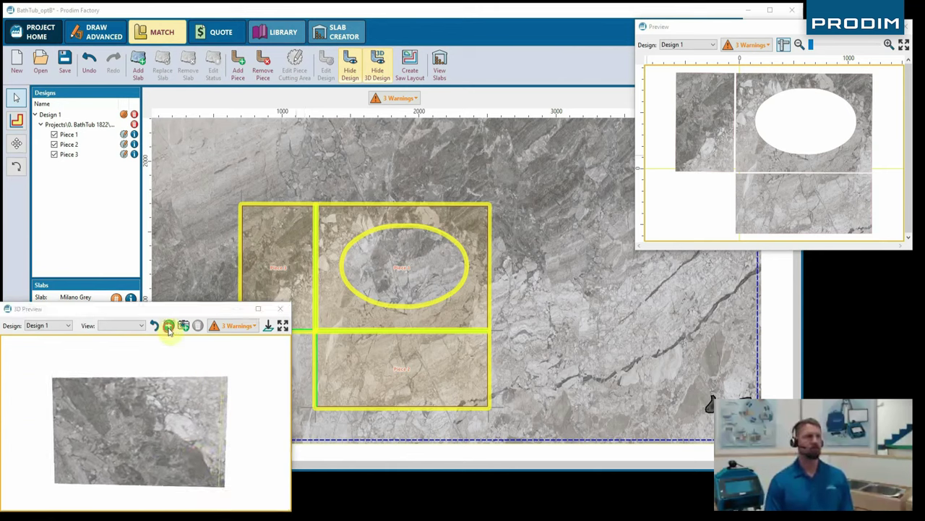
{"action": "type", "text": "Side view"}
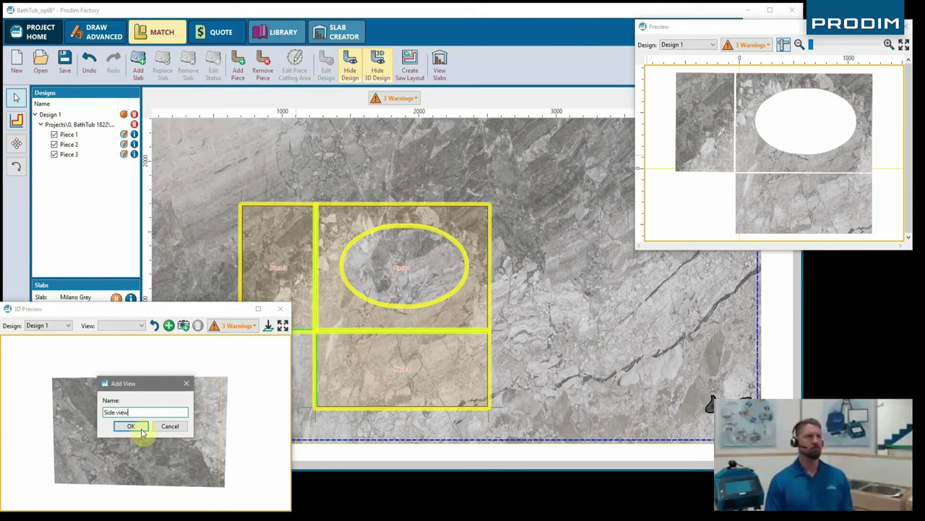
{"action": "left_click", "coordinate": [142, 431]}
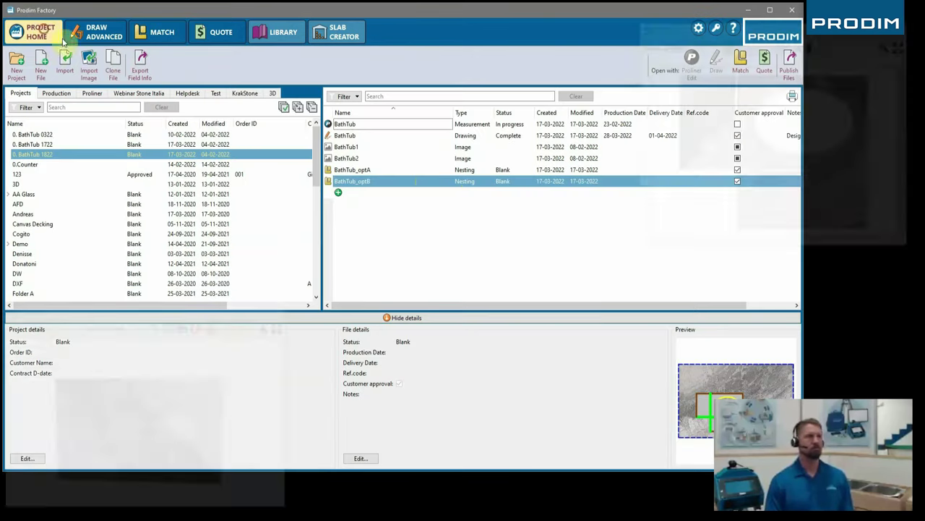
Compare the measurement file and the BathTub_optA and BathTub_optB nestings in the project's file list.
{"action": "left_click", "coordinate": [363, 130]}
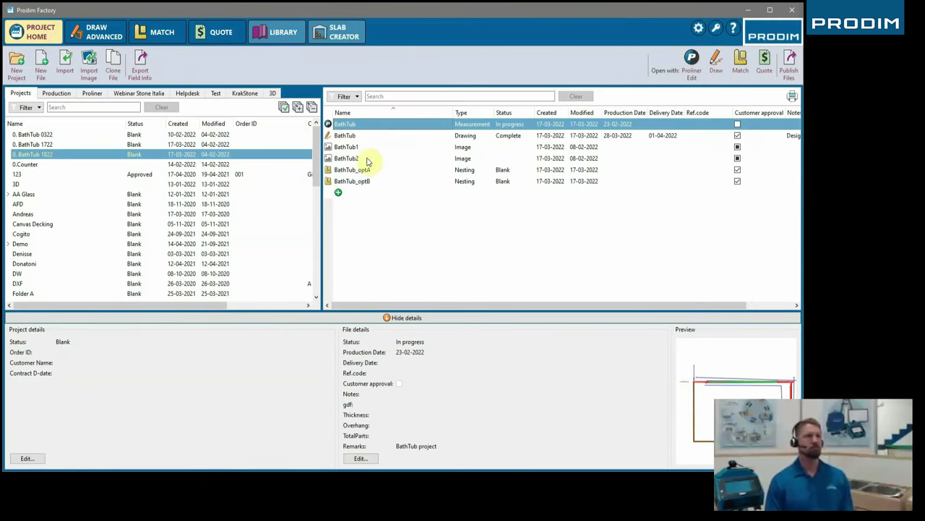
{"action": "left_click", "coordinate": [368, 170]}
{"action": "left_click", "coordinate": [367, 182]}
{"action": "left_click", "coordinate": [366, 170]}
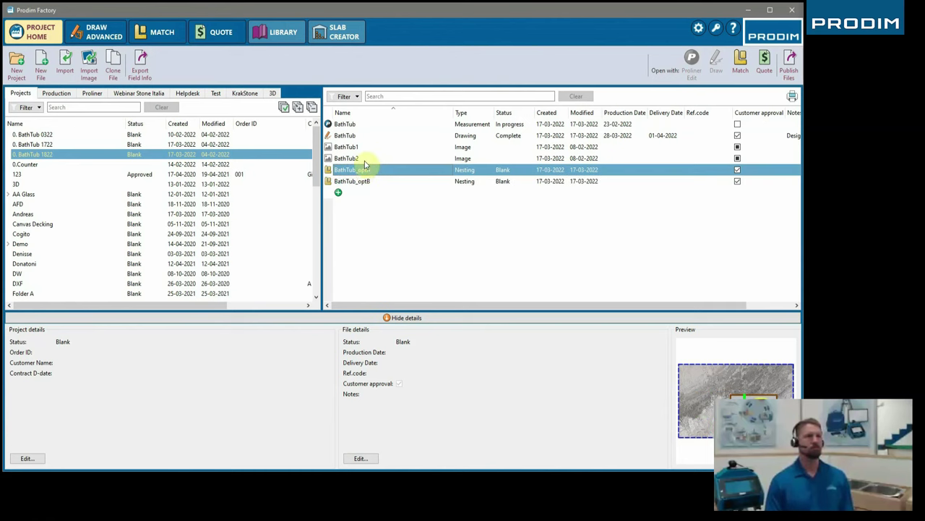
Return to the BathTub_optB nesting and publish its saw layout DXF, slab, design preview and saw layout PDFs, and 3D preview images to Downloads.
{"action": "left_click", "coordinate": [156, 32]}
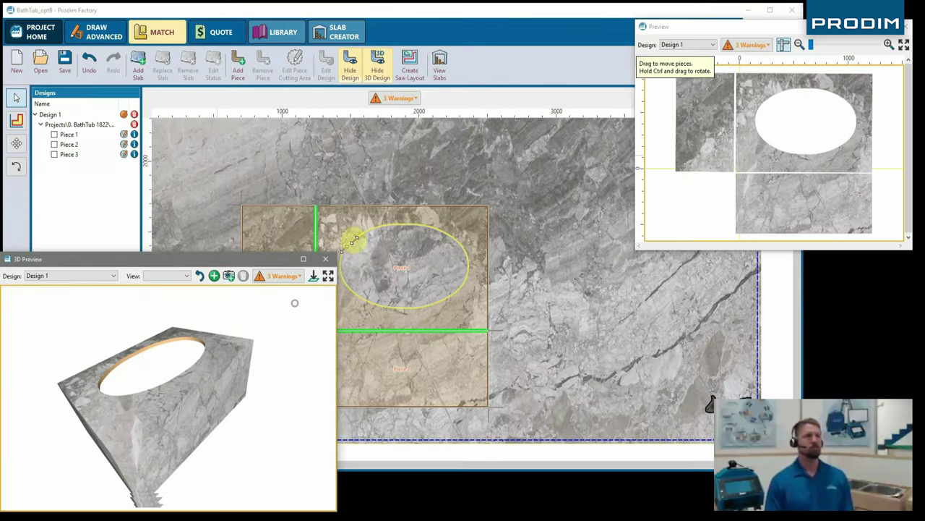
{"action": "left_click_drag", "start_coordinate": [240, 374], "coordinate": [221, 386]}
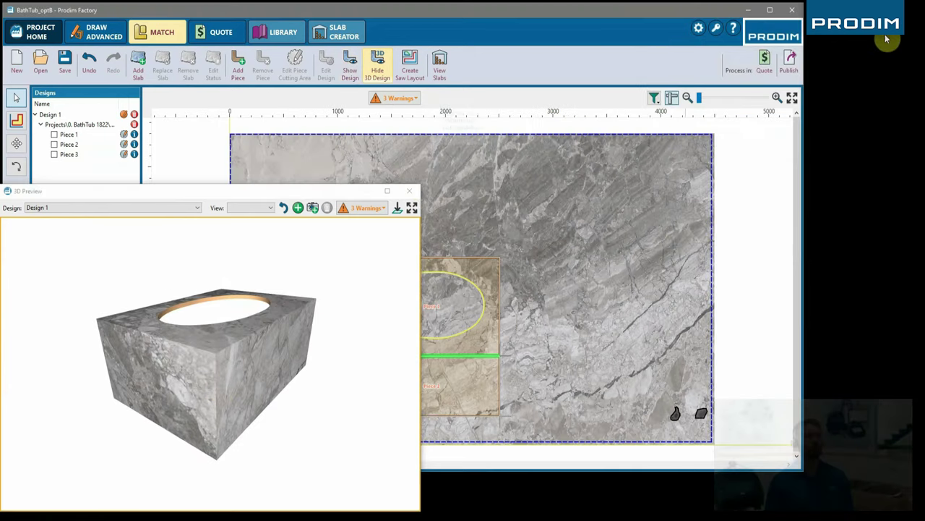
{"action": "left_click", "coordinate": [789, 62]}
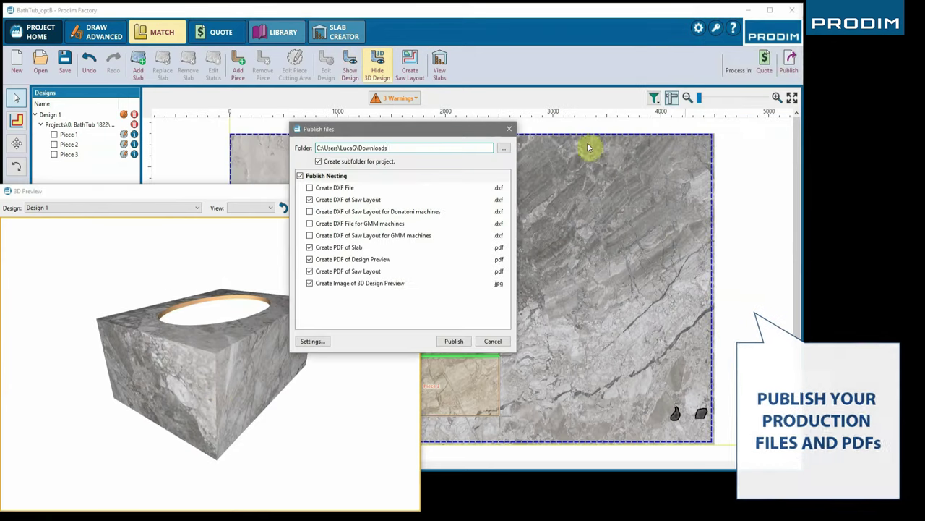
{"action": "left_click", "coordinate": [454, 341]}
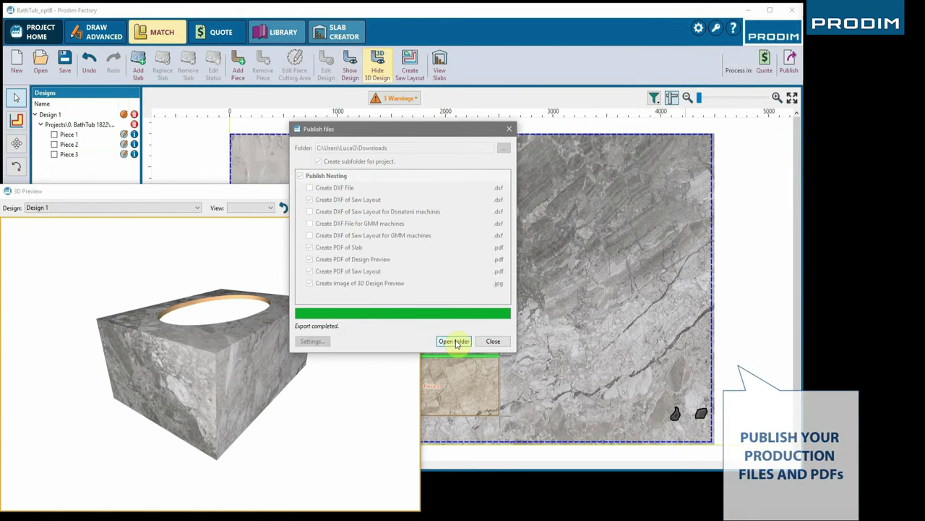
Open the published folder and examine the 3D view images in Photos and the design preview and saw layout PDFs in Acrobat Reader.
{"action": "left_click", "coordinate": [455, 342]}
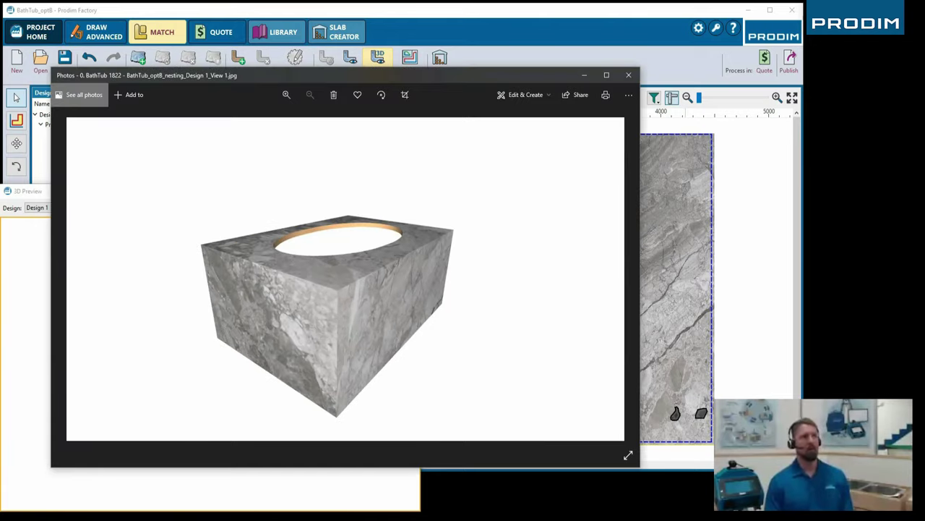
{"action": "key", "text": "Right"}
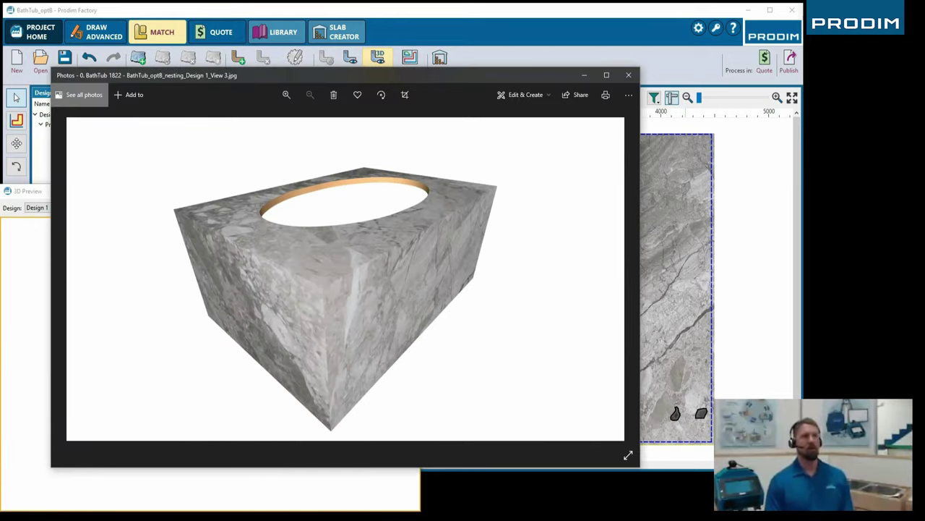
{"action": "key", "text": "alt+Tab"}
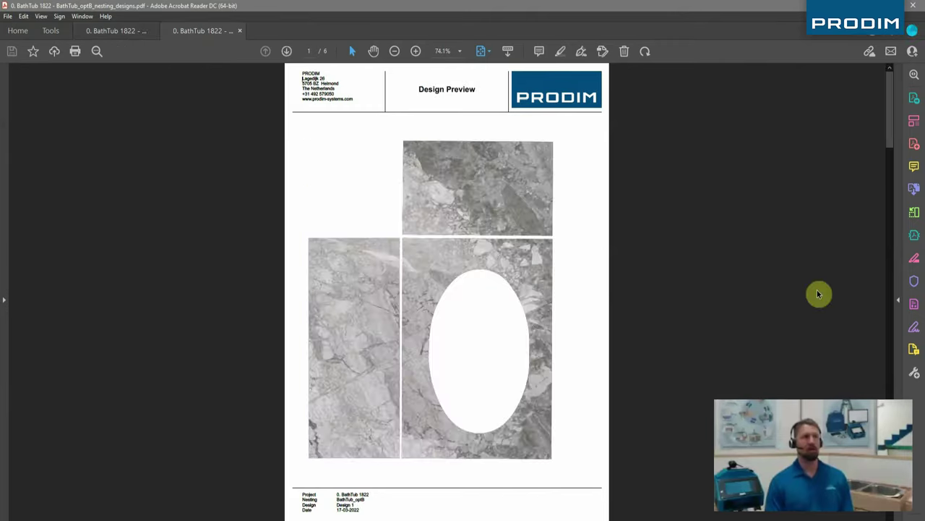
{"action": "scroll", "coordinate": [825, 294], "scroll_direction": "down", "scroll_amount": 1}
{"action": "scroll", "coordinate": [825, 294], "scroll_direction": "down", "scroll_amount": 3}
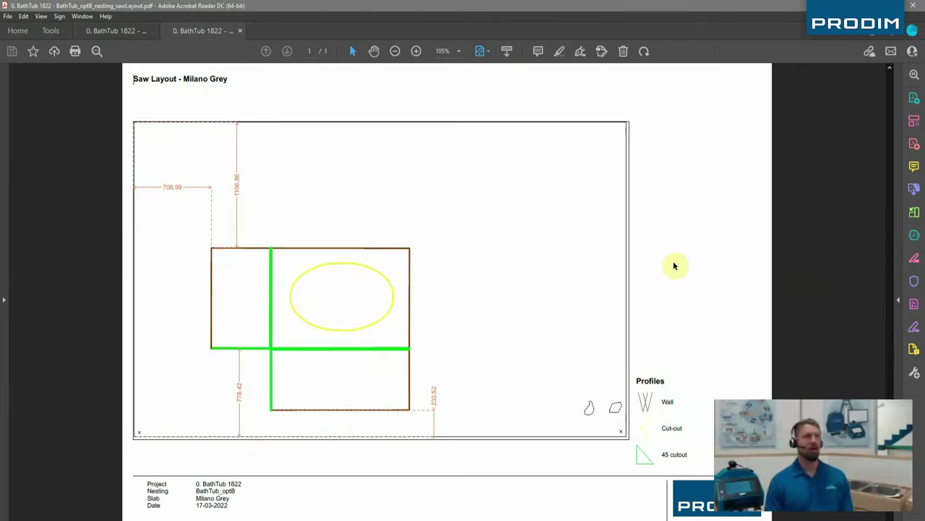
{"action": "left_click", "coordinate": [913, 7]}
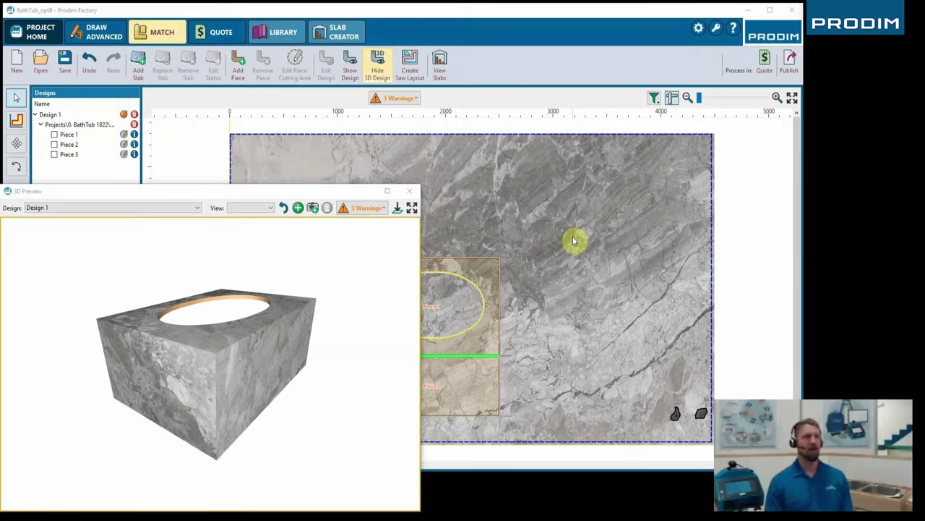
{"action": "mouse_move", "coordinate": [223, 368]}
{"action": "left_mouse_down"}
{"action": "mouse_move", "coordinate": [224, 347]}
{"action": "mouse_move", "coordinate": [269, 335]}
{"action": "mouse_move", "coordinate": [275, 366]}
{"action": "mouse_move", "coordinate": [244, 374]}
{"action": "mouse_move", "coordinate": [232, 366]}
{"action": "left_mouse_up"}
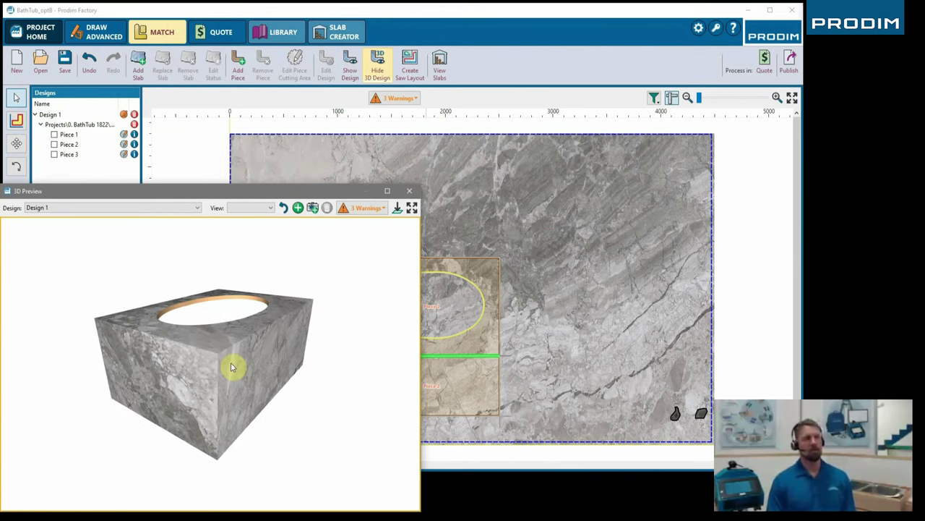